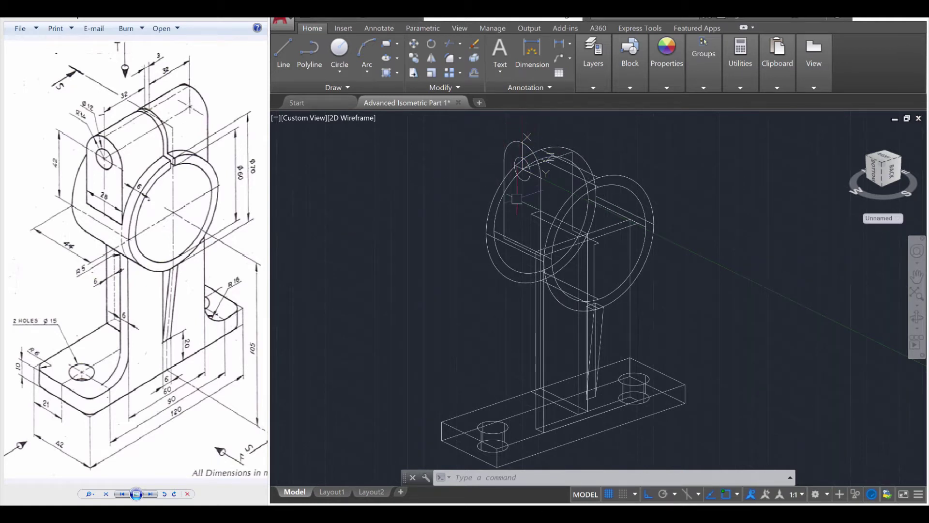
# Step: Join the top arc, both side lines and the bottom line of the rounded lug profile into one polyline
pyautogui.press('Escape')
pyautogui.press('Escape')
pyautogui.press('Escape')
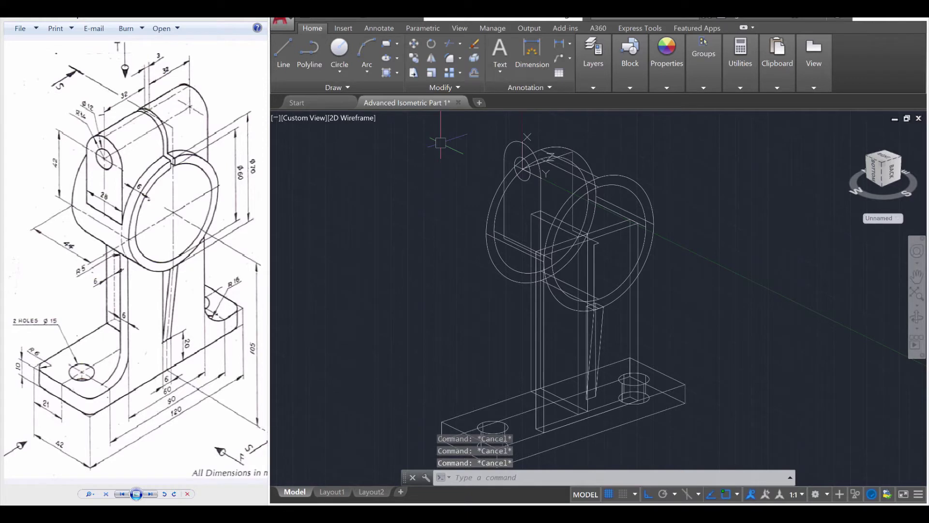
pyautogui.write('j')
pyautogui.press('Return')
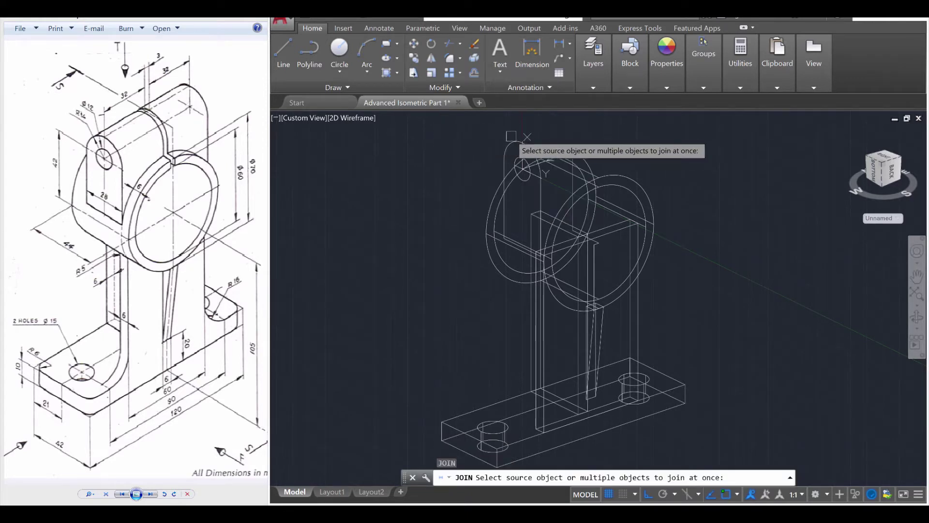
pyautogui.click(505, 150)
pyautogui.click(540, 203)
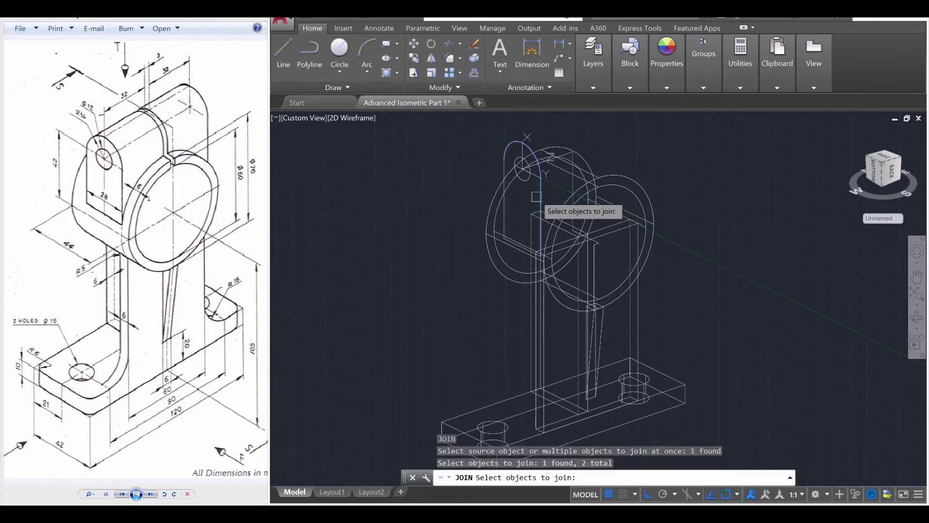
pyautogui.click(518, 245)
pyautogui.click(504, 216)
pyautogui.press('Return')
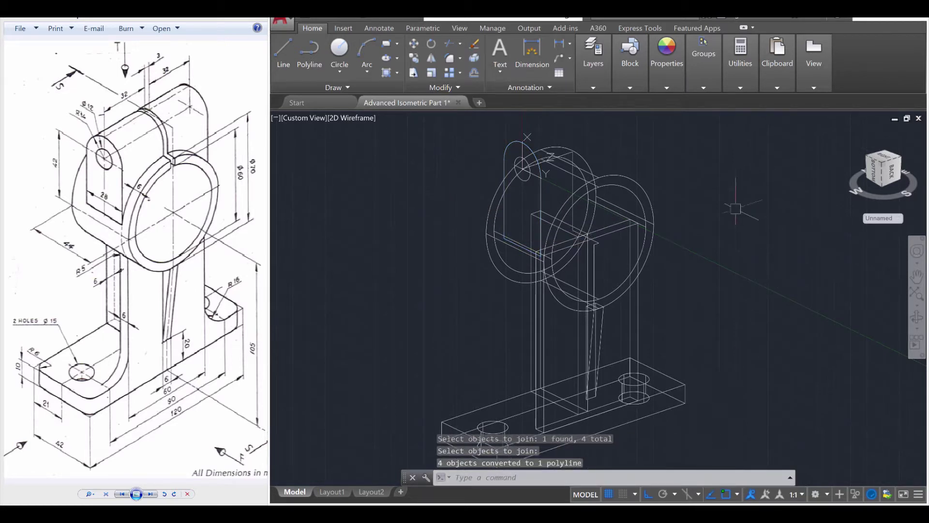
pyautogui.press('Escape')
pyautogui.press('Escape')
pyautogui.press('Escape')
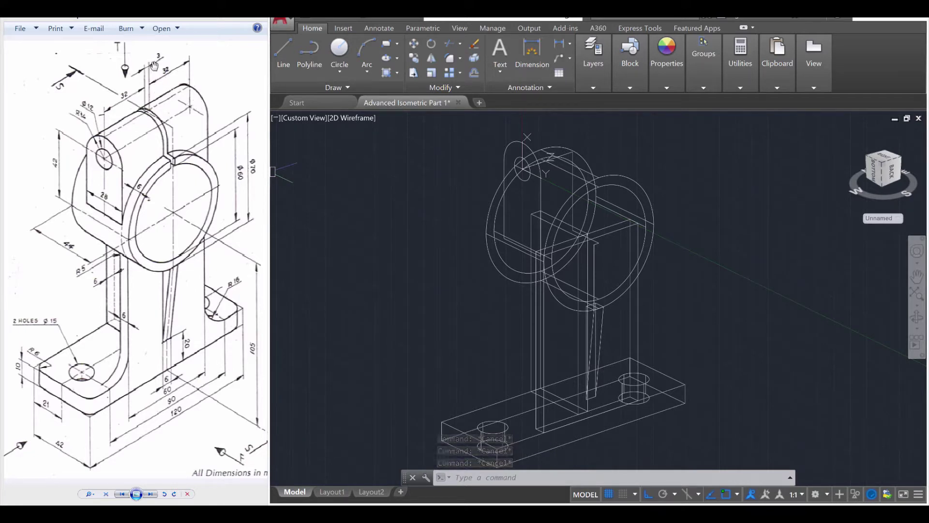
# Step: Extrude the rounded lug profile together with its hole circle 67 mm across the cylinder
pyautogui.click(392, 165)
pyautogui.press('Escape')
pyautogui.press('Escape')
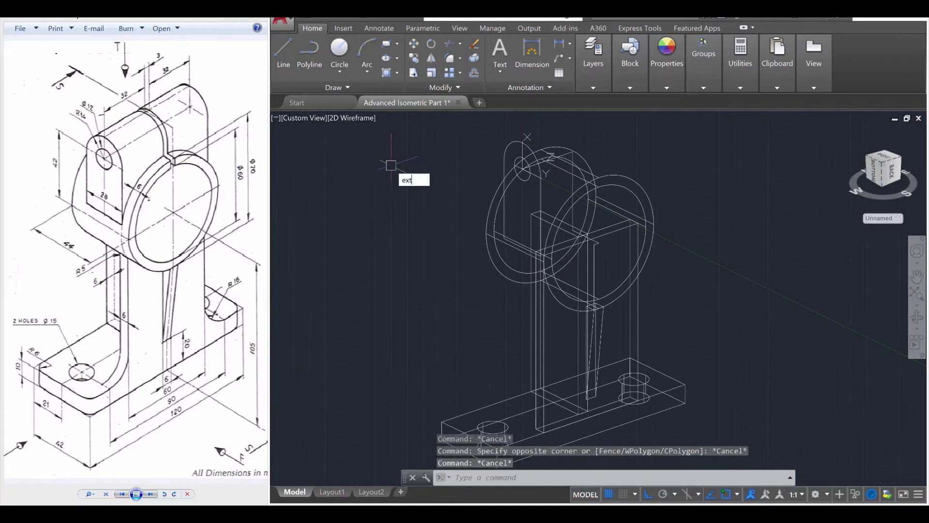
pyautogui.press('Return')
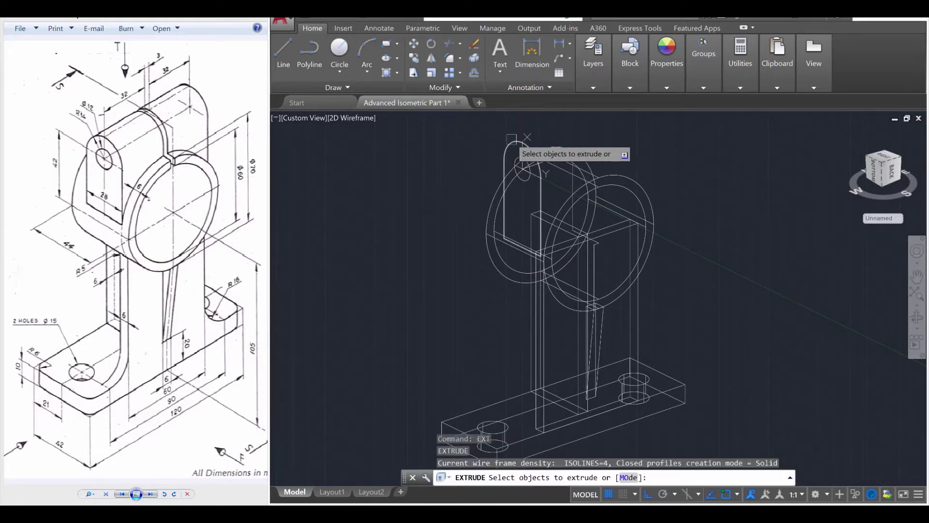
pyautogui.click(512, 140)
pyautogui.click(515, 160)
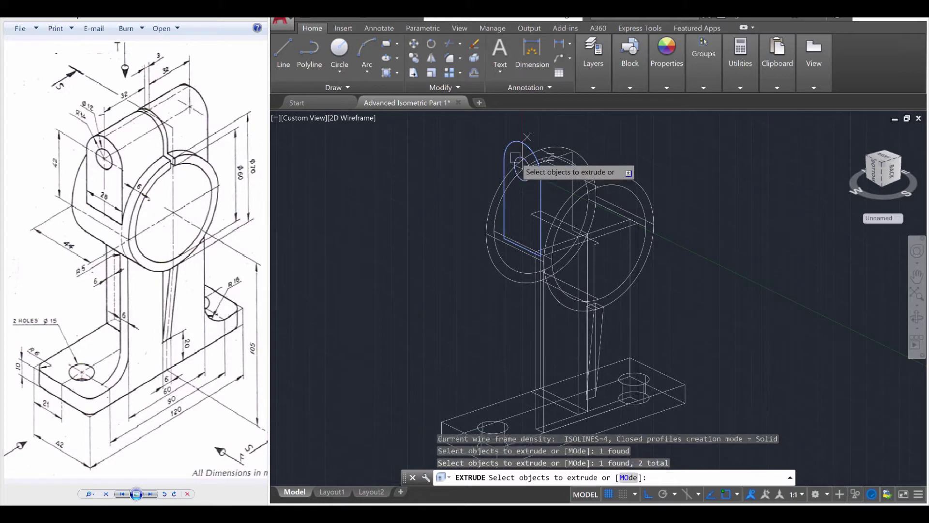
pyautogui.press('Return')
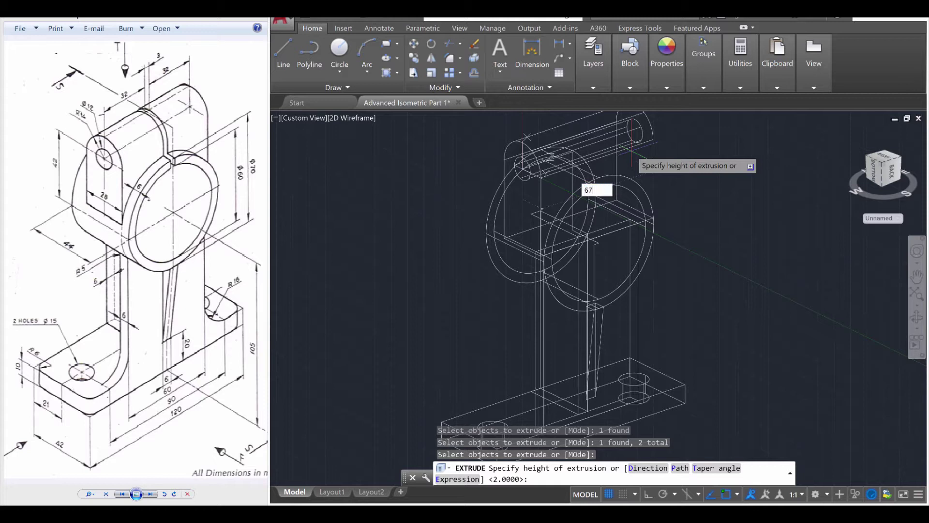
pyautogui.write('67')
pyautogui.press('Return')
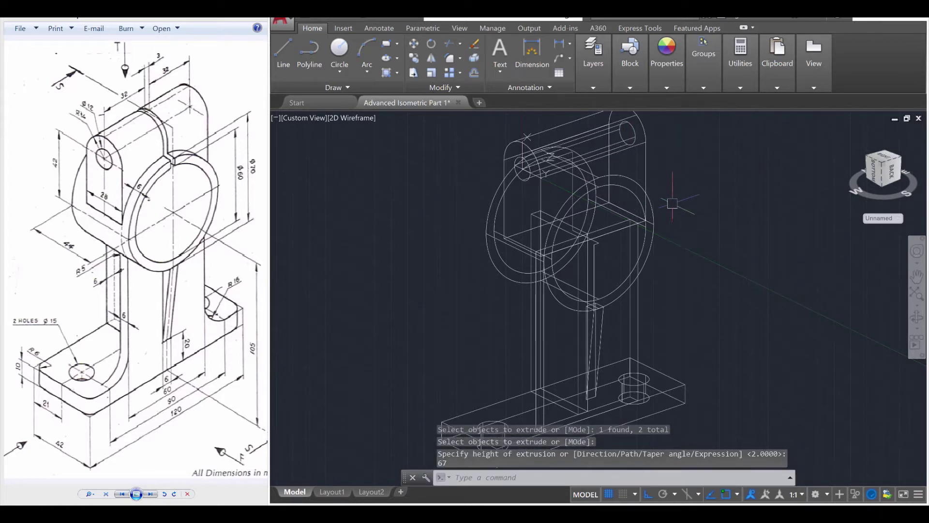
pyautogui.press('Escape')
pyautogui.press('Escape')
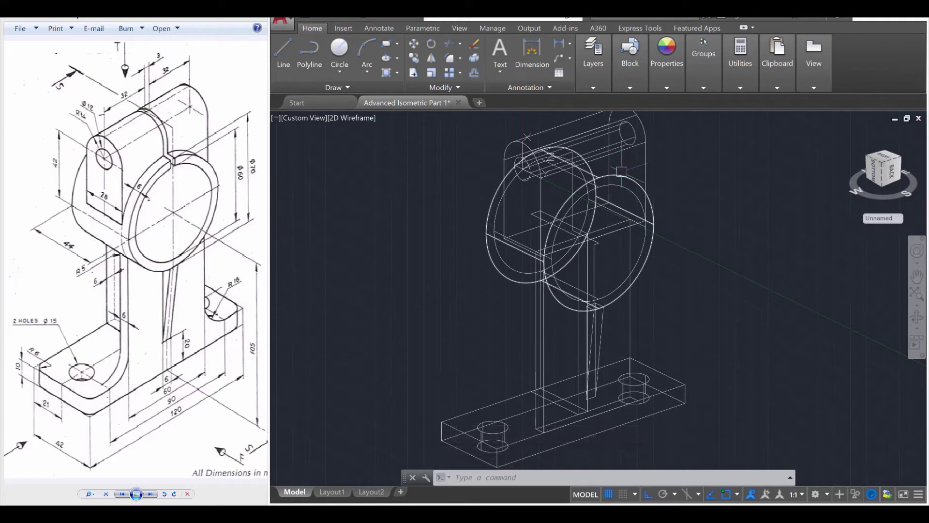
# Step: Draw a vertical line about 60 mm up from the inner circle's top quadrant, followed by a 1.5 mm segment along the lug's length
pyautogui.scroll(2, 607, 191)
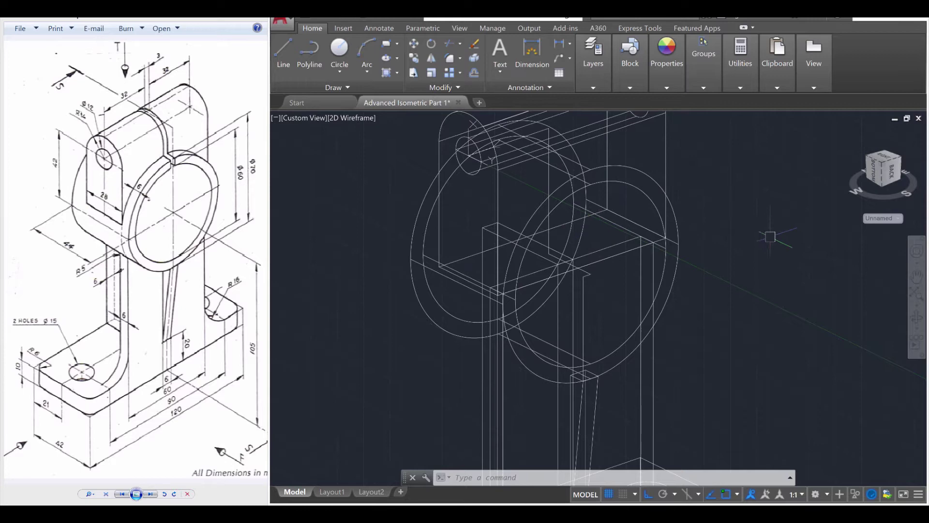
pyautogui.write('l')
pyautogui.press('Return')
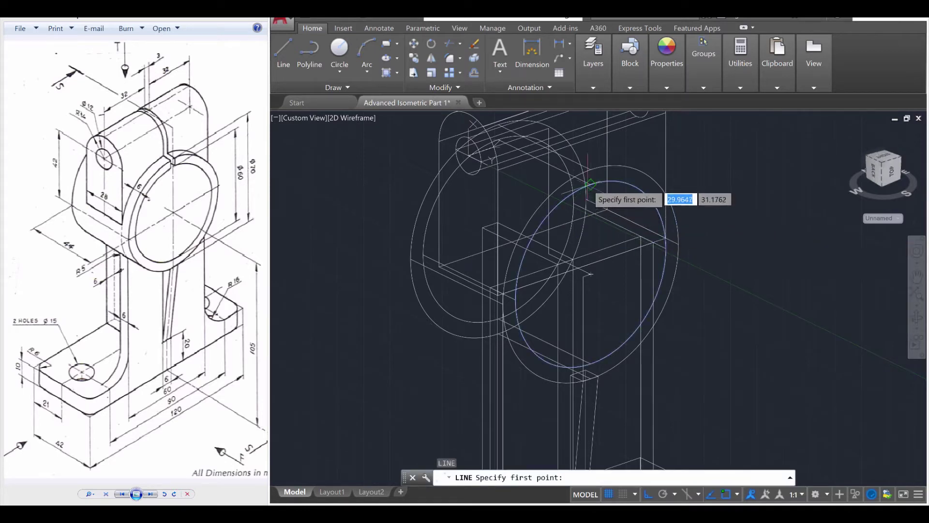
pyautogui.click(591, 184)
pyautogui.scroll(-3, 600, 160)
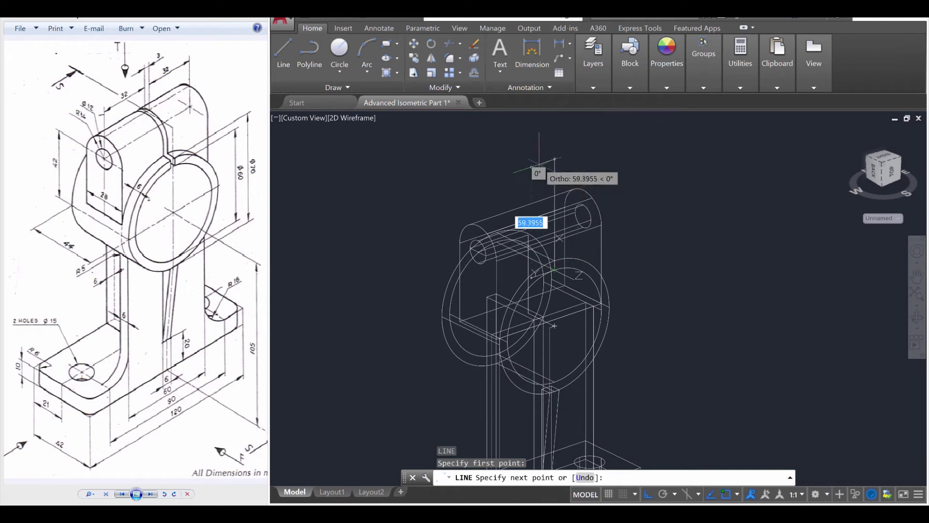
pyautogui.click(540, 161)
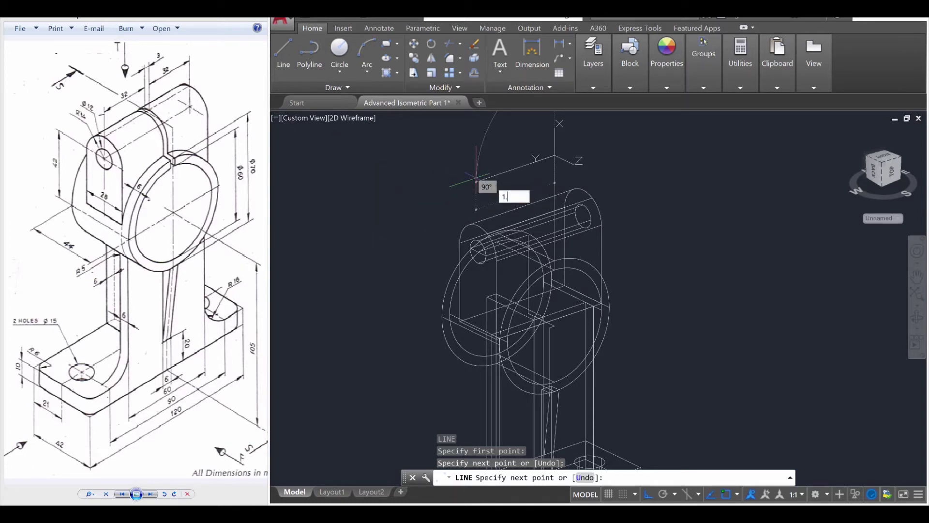
pyautogui.press('Return')
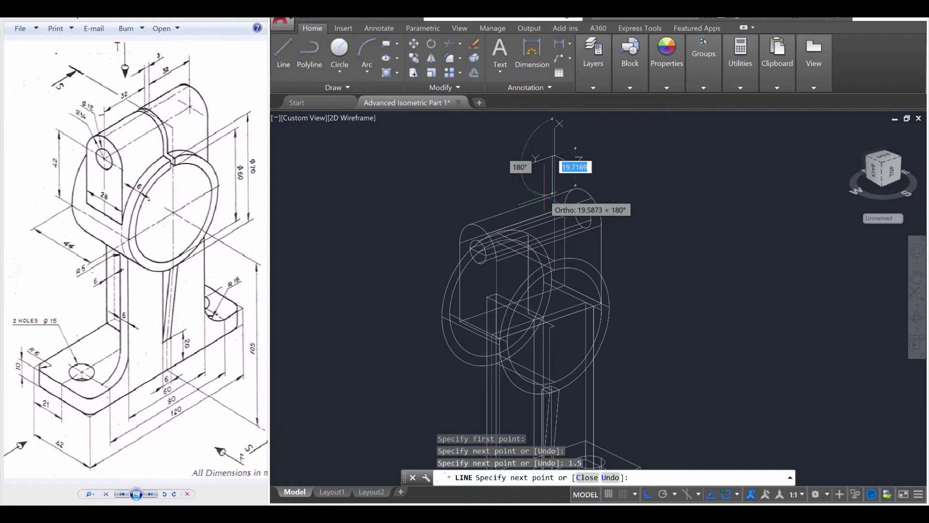
# Step: Continue the strip outline about 63 mm down past the circle, add a 1.5 mm bottom edge, and close it at the starting point
pyautogui.scroll(2, 553, 266)
pyautogui.scroll(2, 553, 265)
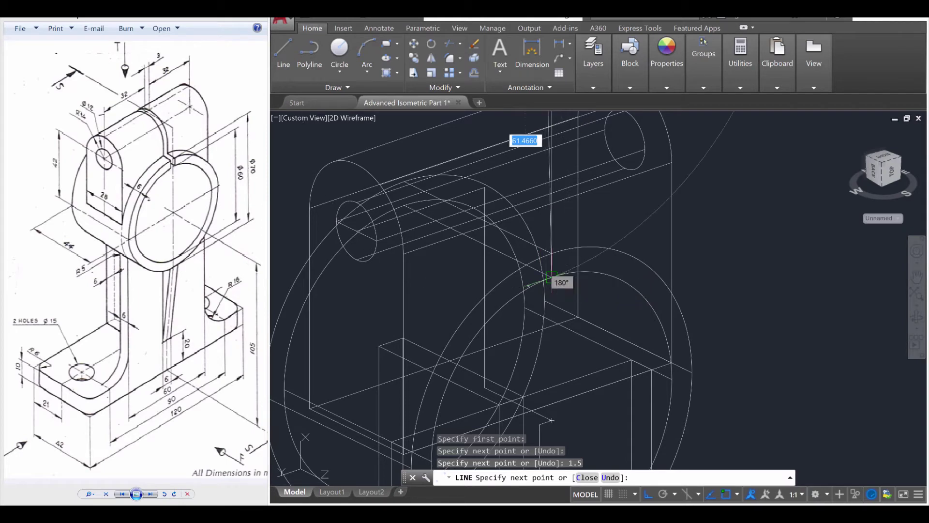
pyautogui.scroll(2, 546, 283)
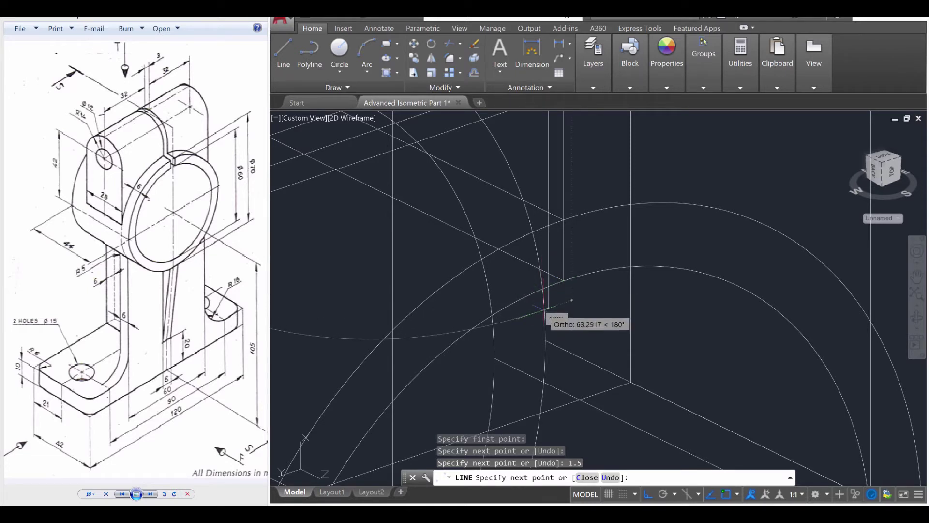
pyautogui.click(548, 307)
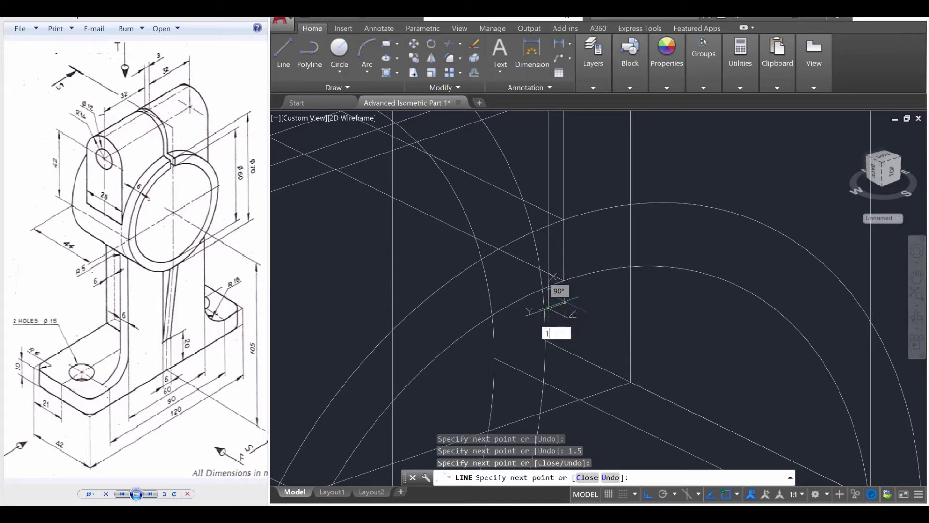
pyautogui.write('1.5')
pyautogui.press('Return')
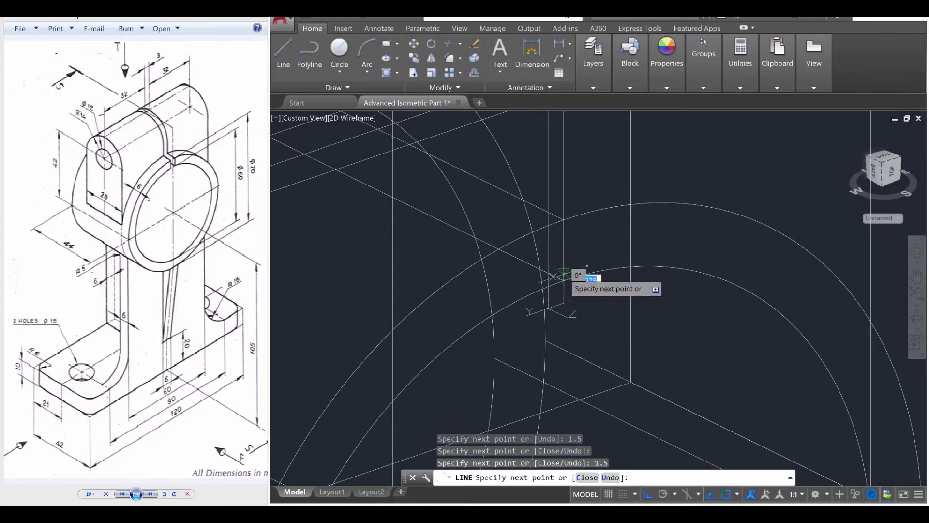
pyautogui.click(564, 279)
pyautogui.press('Escape')
pyautogui.press('Escape')
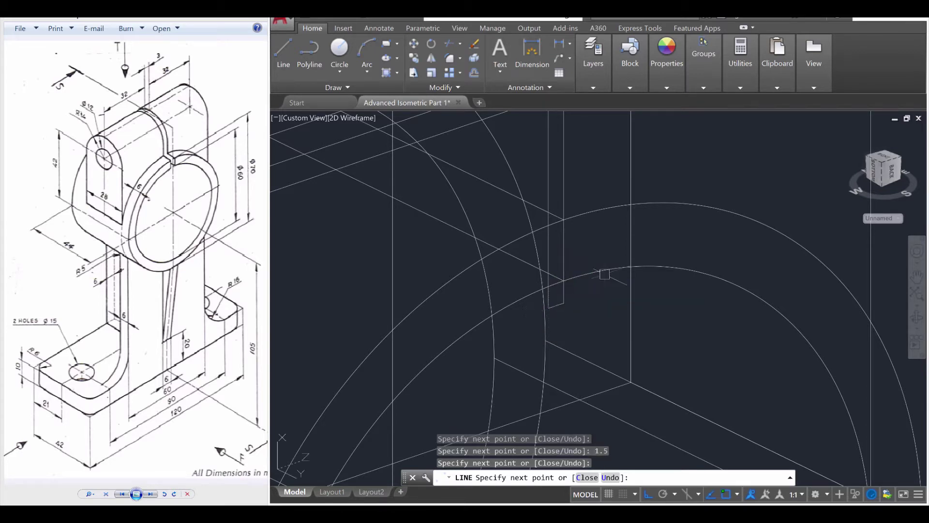
# Step: Join all the line segments of the narrow vertical strip outline into one polyline
pyautogui.scroll(-2, 602, 286)
pyautogui.scroll(-2, 602, 286)
pyautogui.scroll(-2, 562, 271)
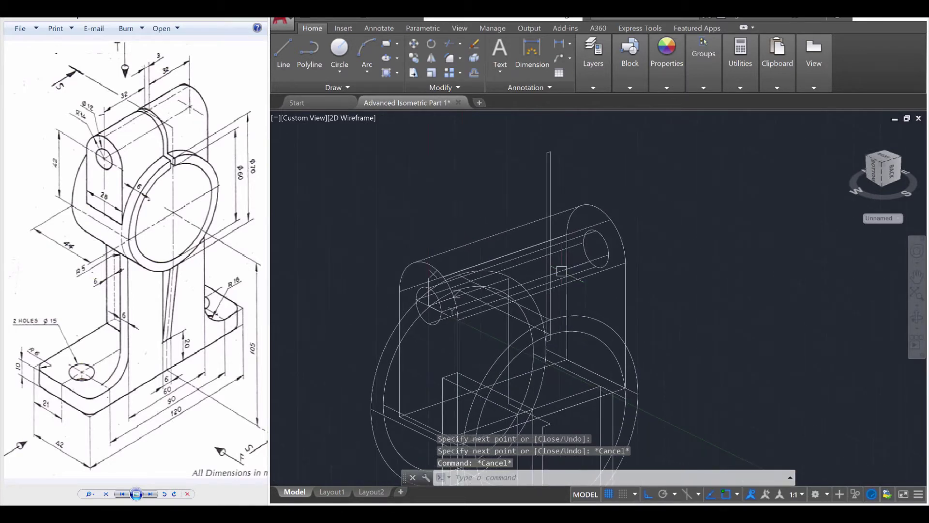
pyautogui.scroll(2, 566, 216)
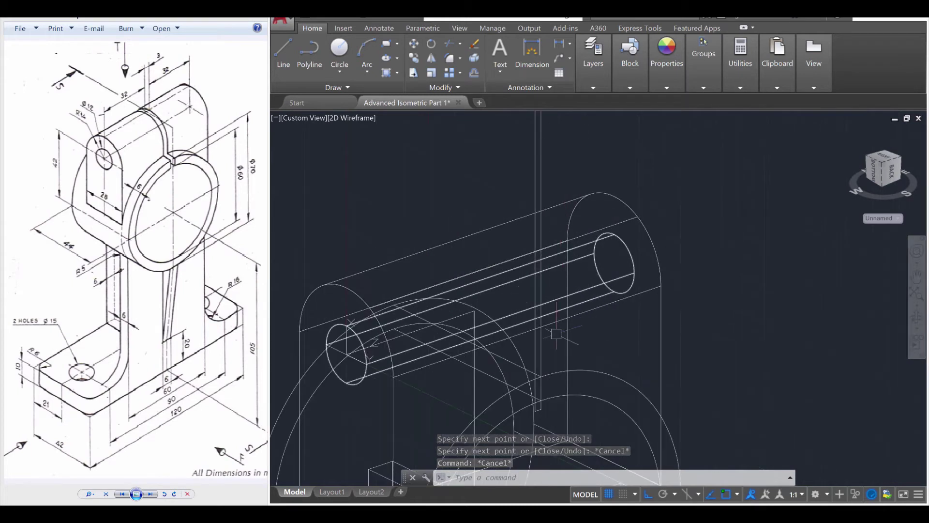
pyautogui.write('join')
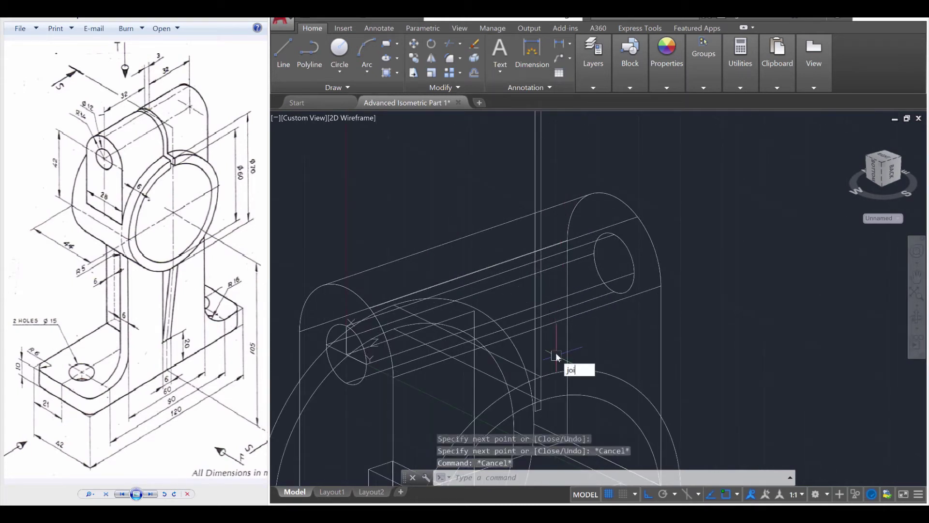
pyautogui.press('Return')
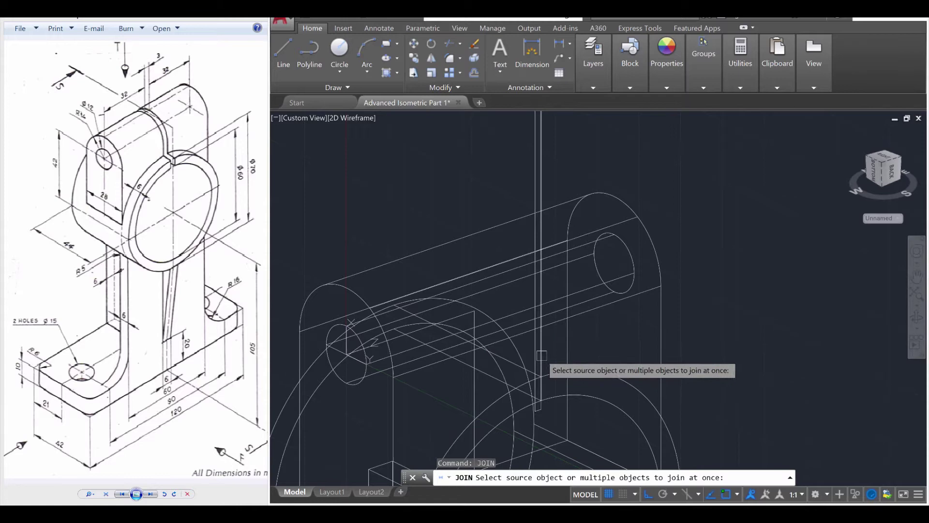
pyautogui.click(535, 358)
pyautogui.click(540, 368)
pyautogui.scroll(5, 543, 412)
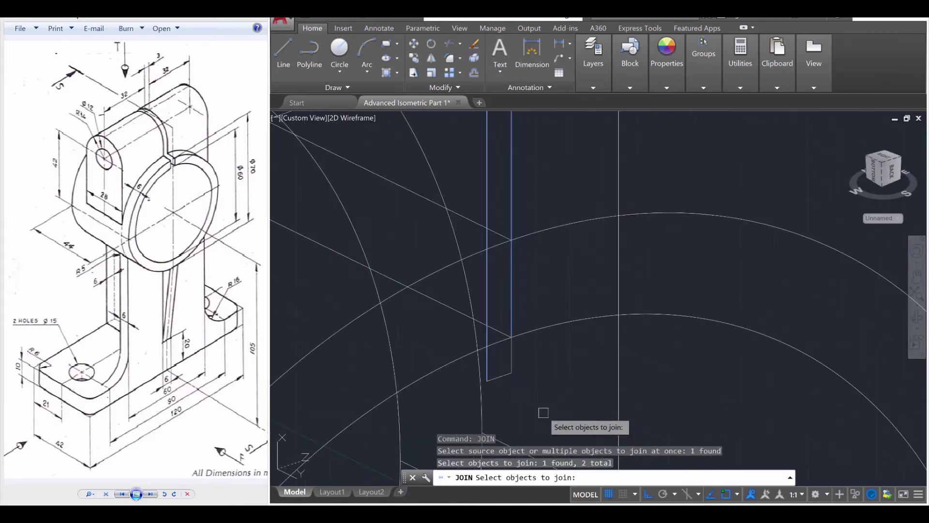
pyautogui.click(508, 376)
pyautogui.click(515, 360)
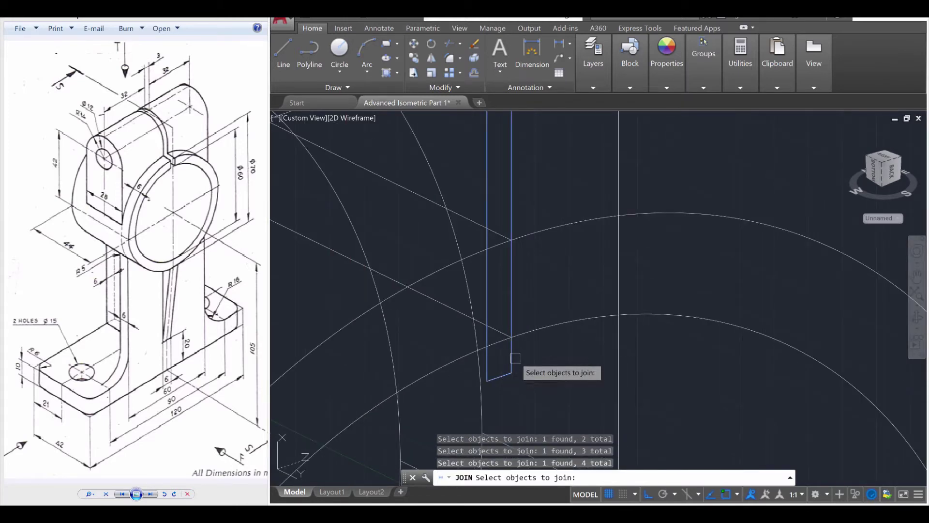
pyautogui.scroll(-5, 514, 368)
pyautogui.scroll(4, 493, 213)
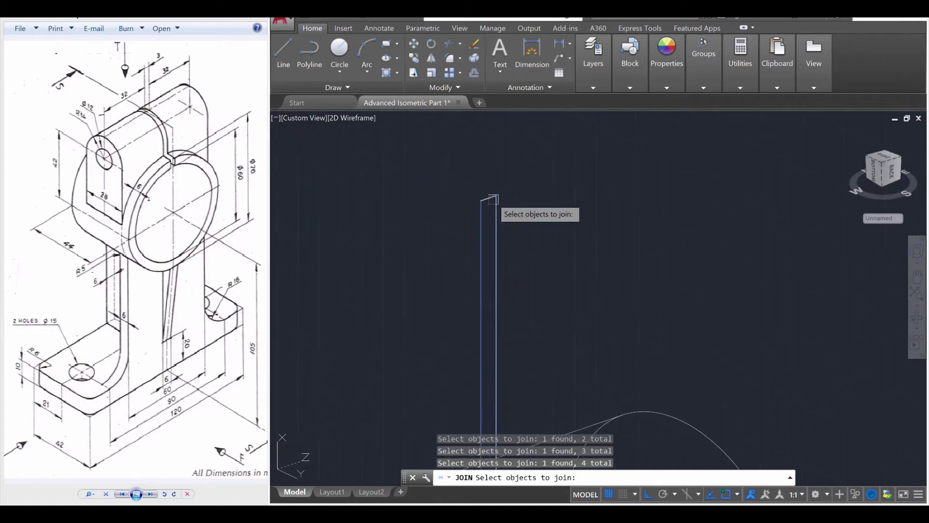
pyautogui.press('Return')
# Step: Copy the narrow strip directly beside the original, using its top corners as base and second points
pyautogui.scroll(-3, 508, 228)
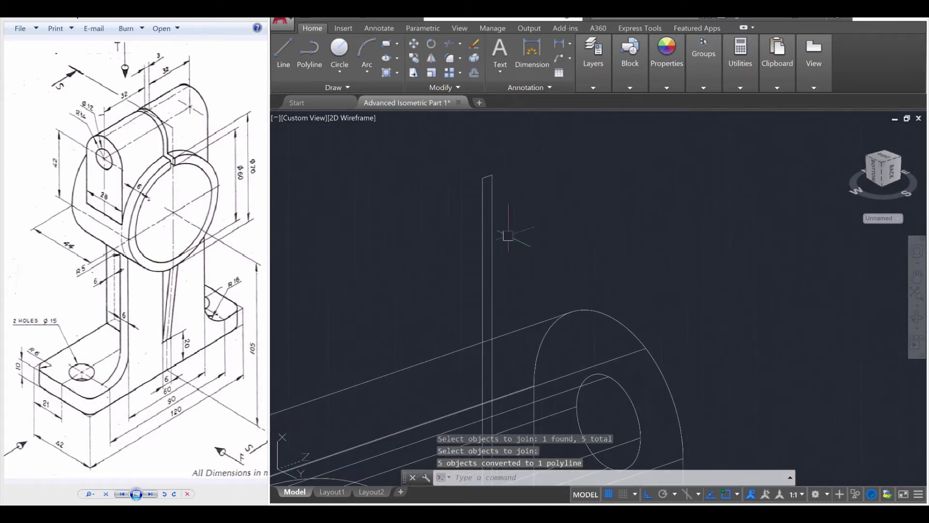
pyautogui.write('c')
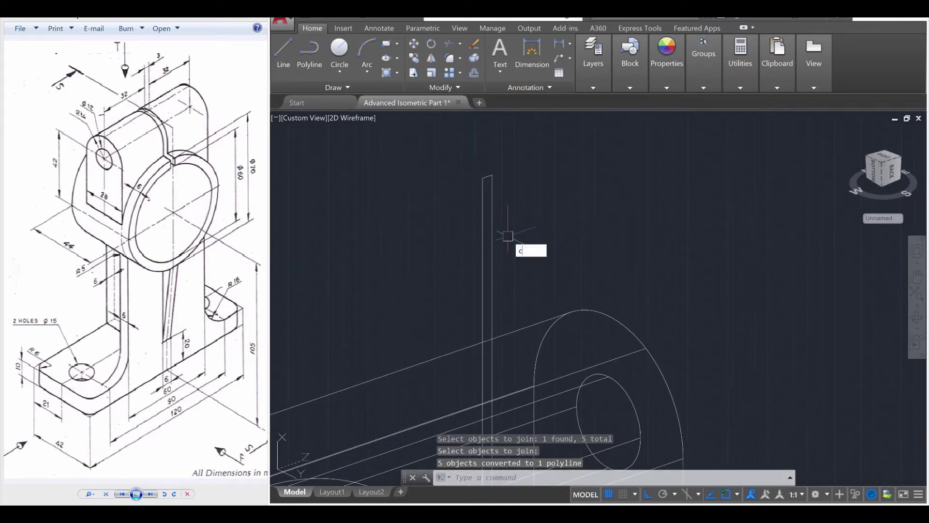
pyautogui.write('o')
pyautogui.press('Return')
pyautogui.click(484, 188)
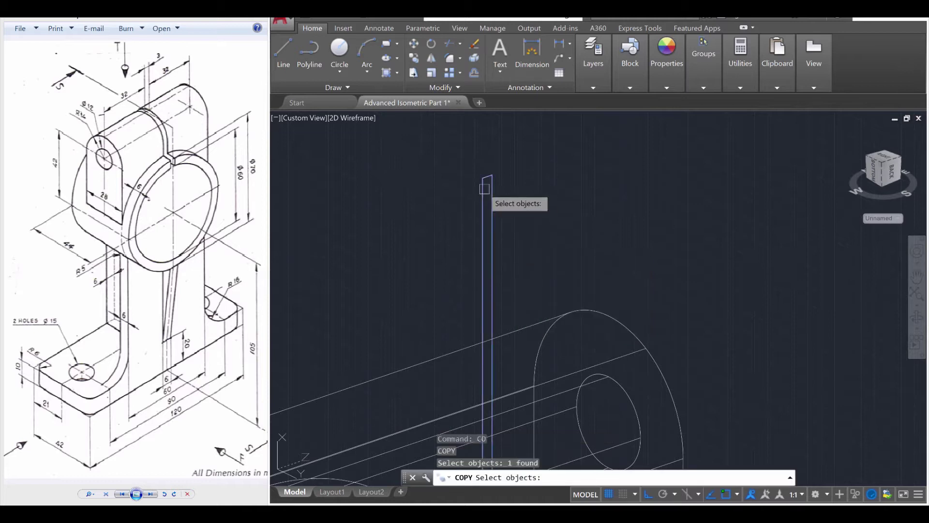
pyautogui.scroll(4, 485, 189)
pyautogui.press('Return')
pyautogui.click(472, 198)
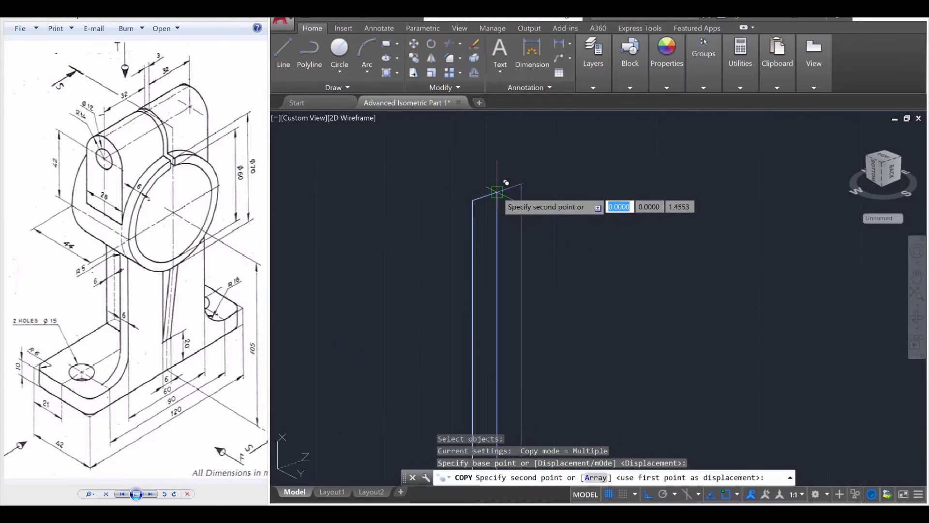
pyautogui.click(499, 189)
pyautogui.press('Escape')
pyautogui.scroll(-4, 555, 241)
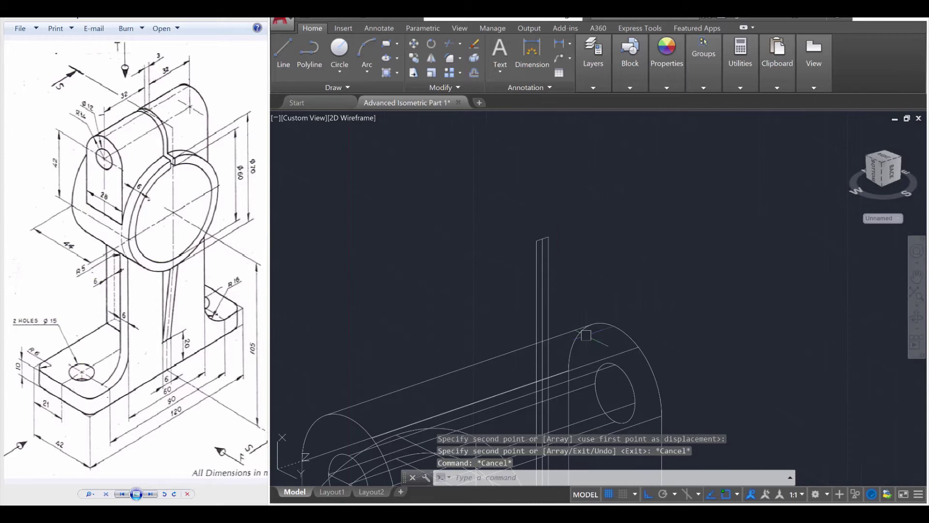
pyautogui.moveTo(586, 335); pyautogui.dragTo(562, 202, button='middle')
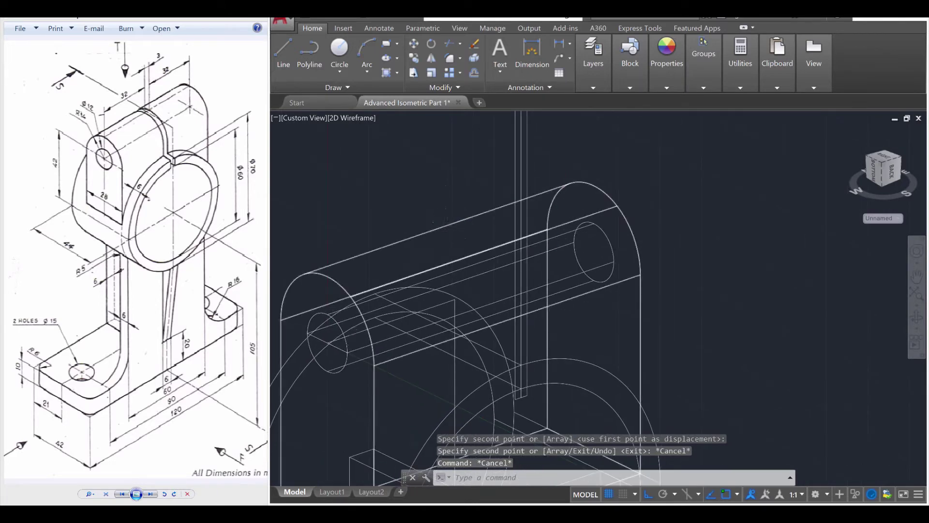
pyautogui.scroll(-2, 420, 180)
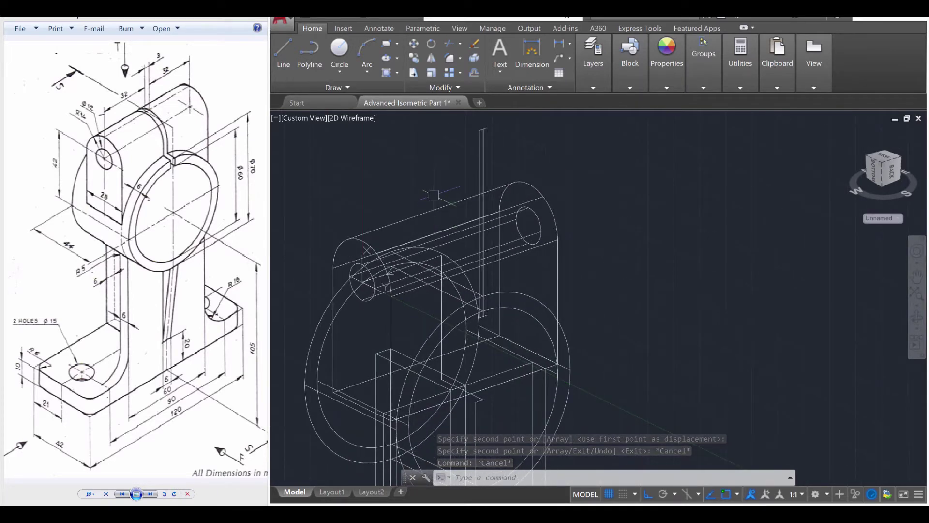
# Step: Extrude both narrow vertical strip profiles together by 50 mm across the lug
pyautogui.write('e')
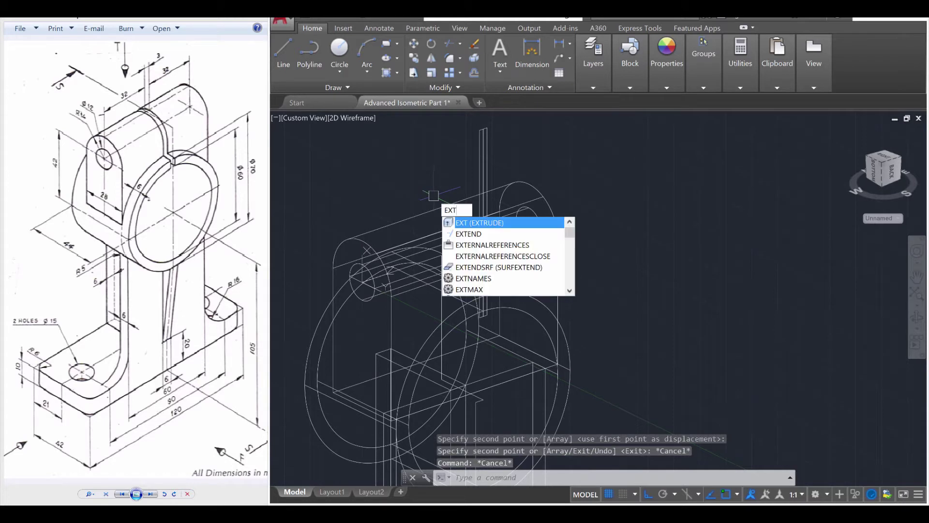
pyautogui.press('Return')
pyautogui.scroll(3, 439, 189)
pyautogui.click(488, 175)
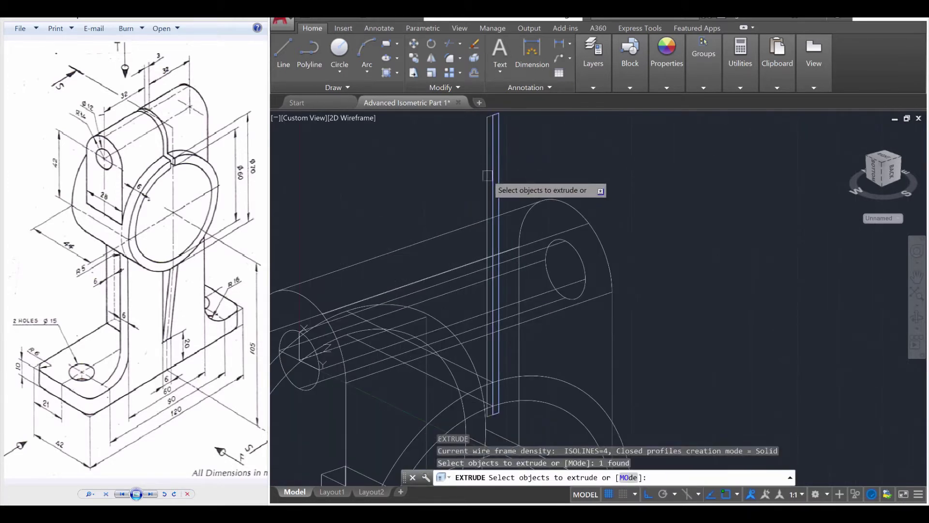
pyautogui.click(487, 176)
pyautogui.press('Return')
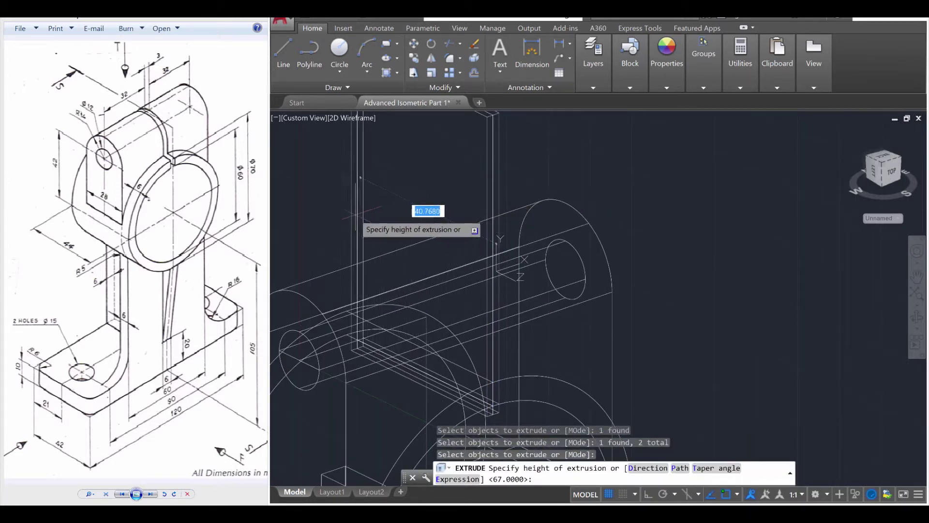
pyautogui.scroll(-2, 484, 237)
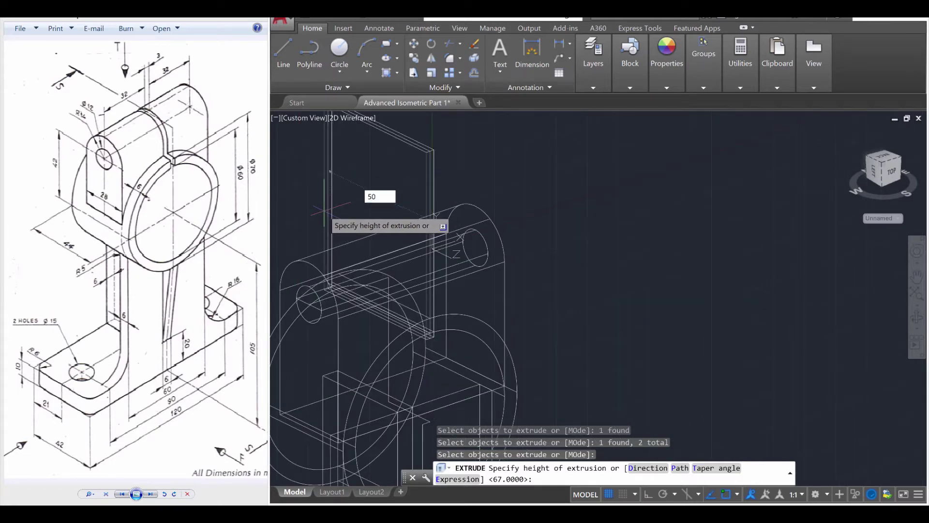
pyautogui.write('50')
pyautogui.press('Return')
pyautogui.press('Escape')
pyautogui.press('Escape')
# Step: Subtract the long hole cylinder from the round-topped lug solid
pyautogui.moveTo(397, 271)
pyautogui.keyDown('shift'); pyautogui.mouseDown(button='middle')
pyautogui.moveTo(440, 288)
pyautogui.moveTo(481, 276)
pyautogui.moveTo(472, 269)
pyautogui.moveTo(404, 289)
pyautogui.moveTo(427, 275)
pyautogui.moveTo(406, 278)
pyautogui.mouseUp(button='middle'); pyautogui.keyUp('shift')
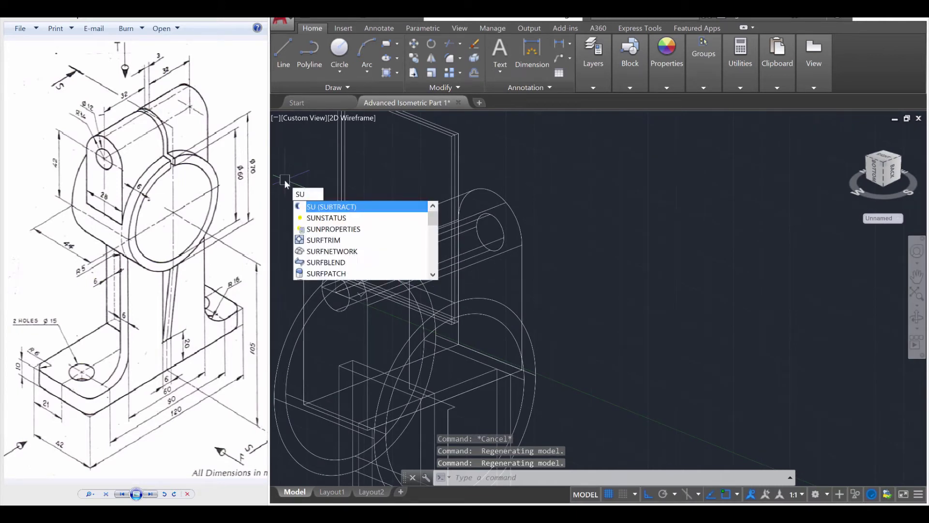
pyautogui.write('b')
pyautogui.press('Return')
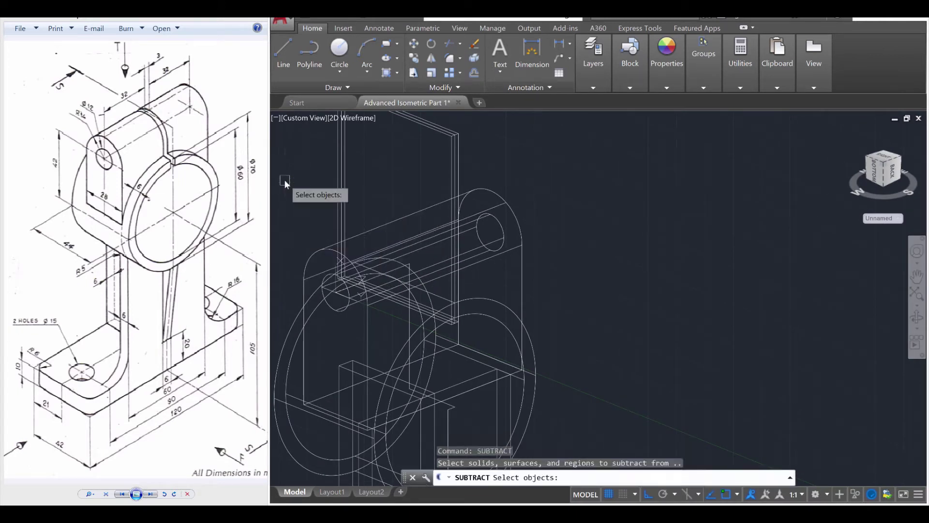
pyautogui.scroll(3, 308, 272)
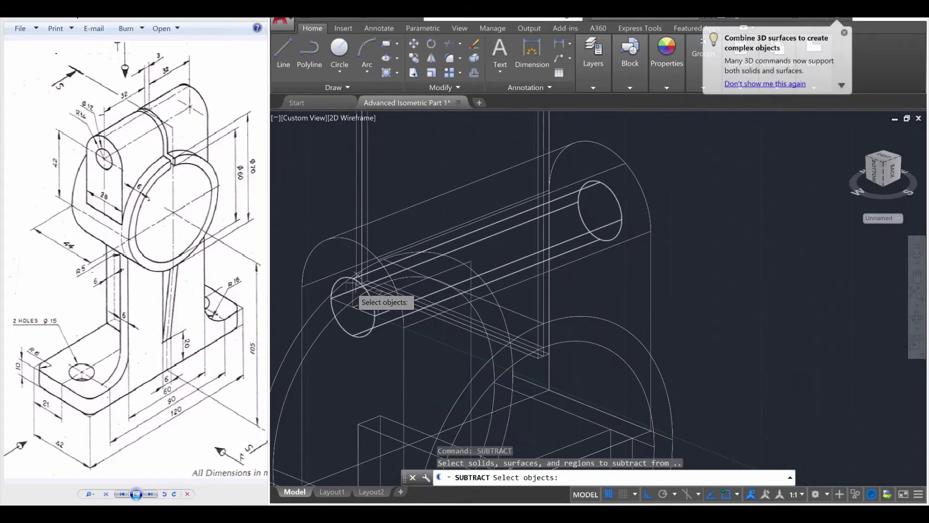
pyautogui.click(321, 238)
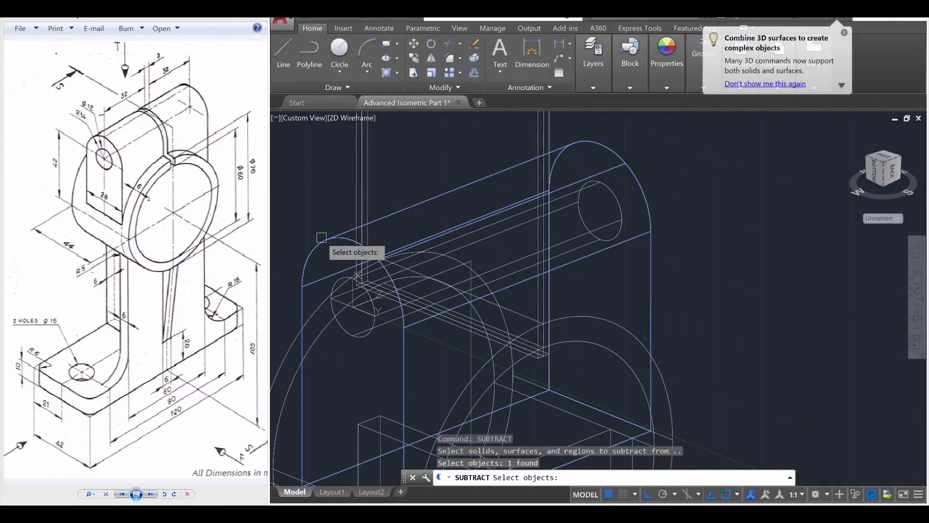
pyautogui.click(333, 274)
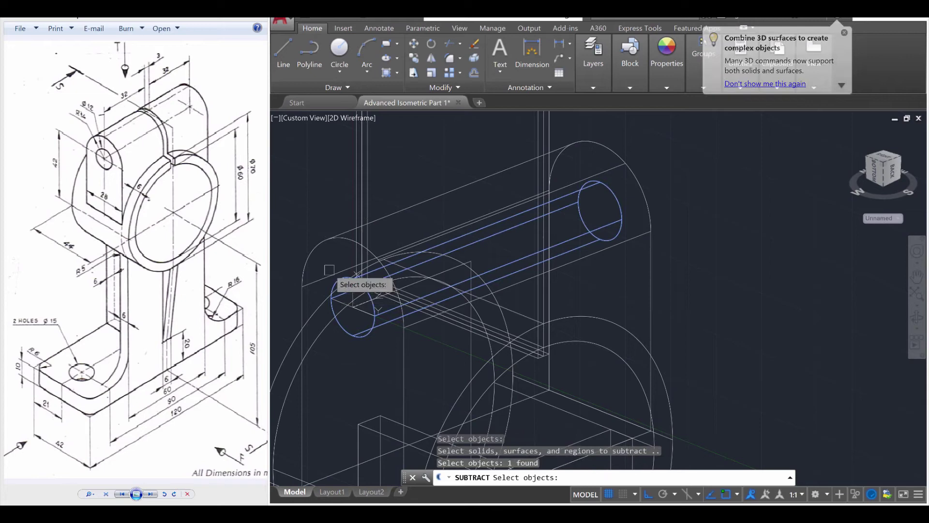
pyautogui.press('Return')
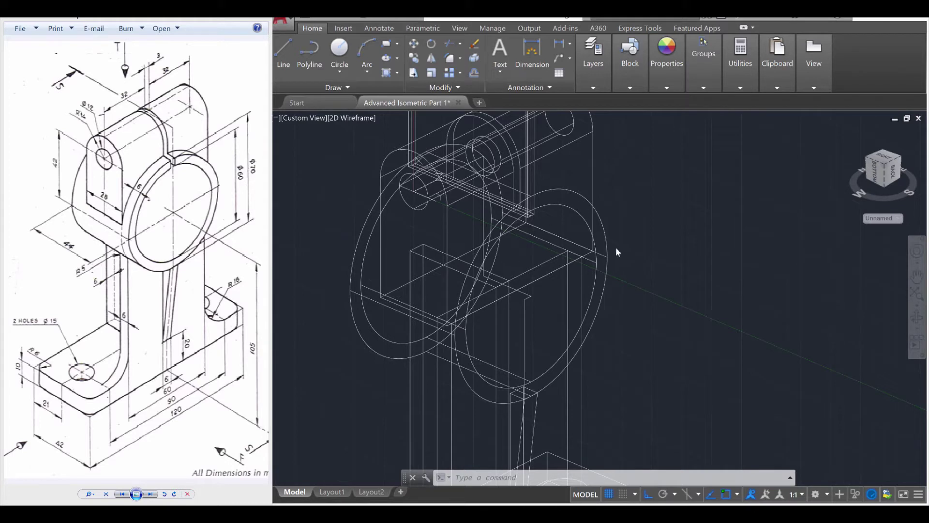
# Step: Unite both upright plates, the tapered rib, the large outer cylinder and the lug into one solid
pyautogui.click(628, 320)
pyautogui.moveTo(622, 343); pyautogui.dragTo(612, 290, button='middle')
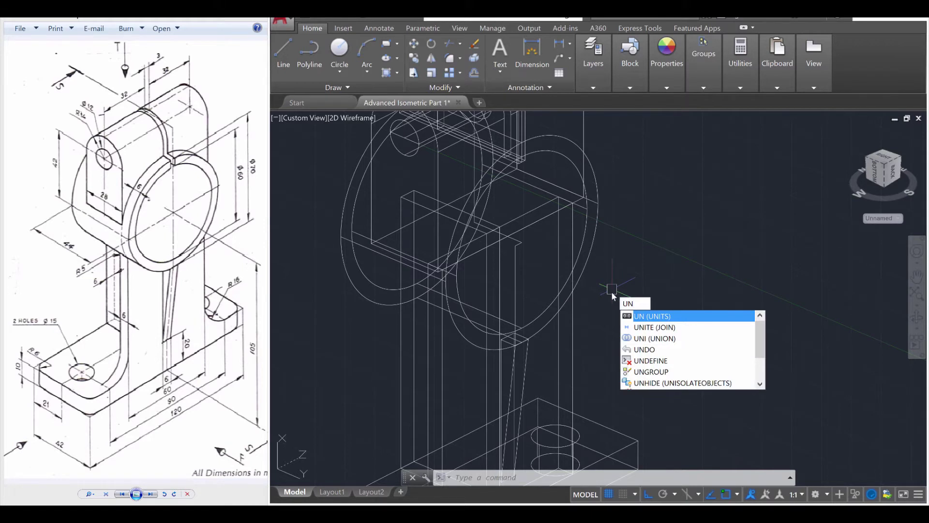
pyautogui.write('i')
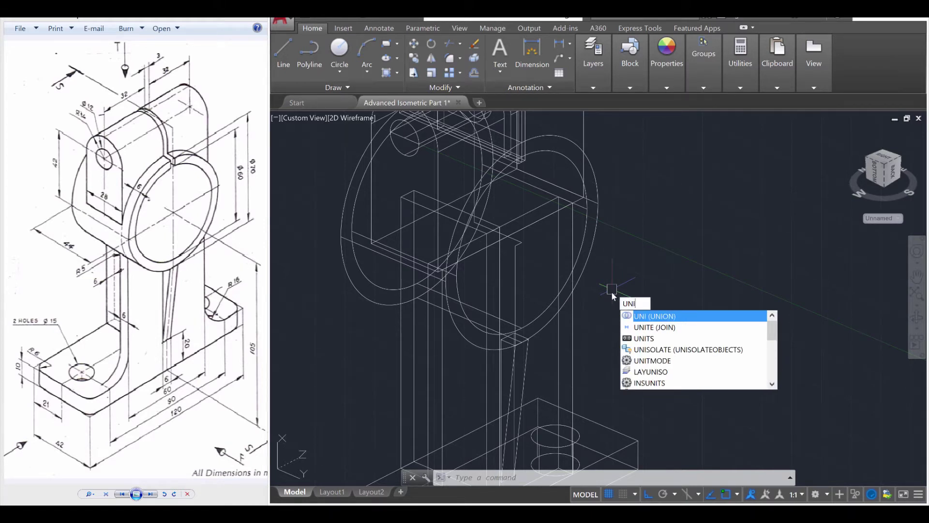
pyautogui.press('Return')
pyautogui.click(573, 359)
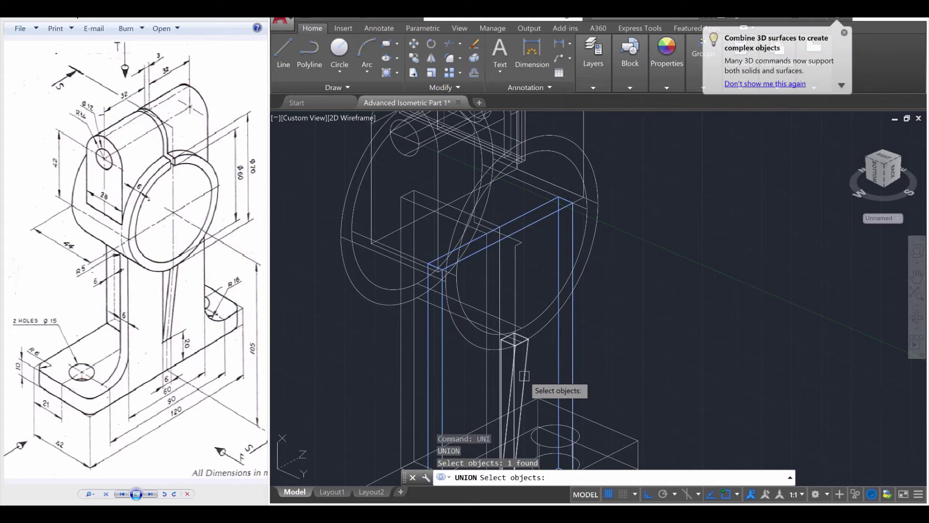
pyautogui.moveTo(586, 343); pyautogui.dragTo(680, 259, button='middle')
pyautogui.click(600, 288)
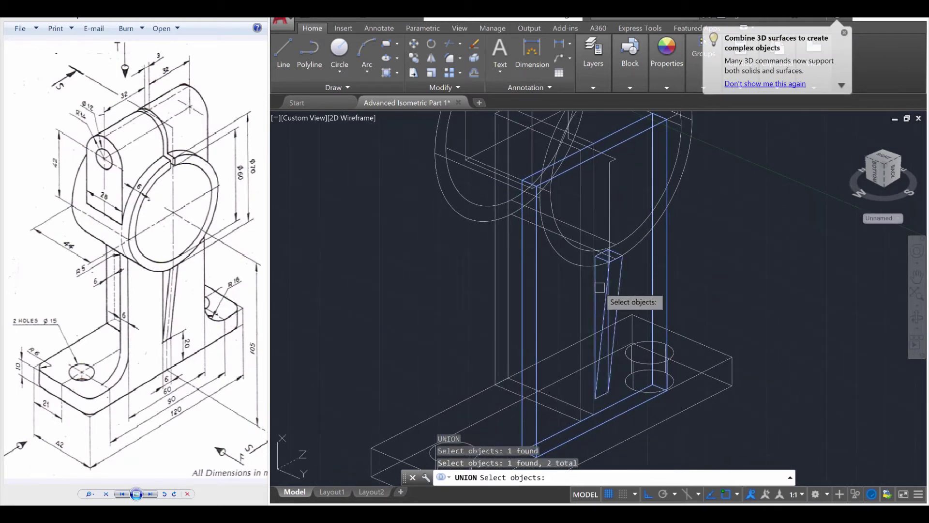
pyautogui.click(499, 303)
pyautogui.moveTo(704, 273); pyautogui.dragTo(655, 328, button='middle')
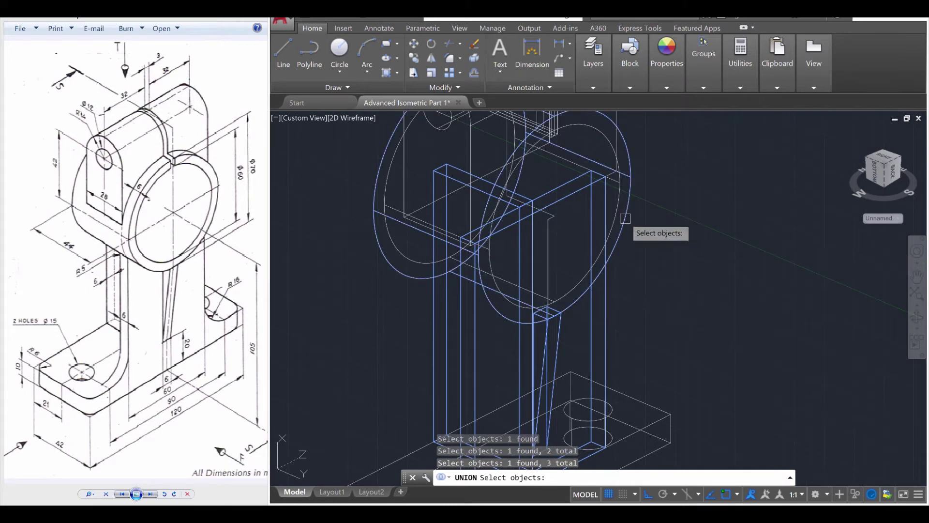
pyautogui.click(639, 234)
pyautogui.moveTo(650, 272); pyautogui.dragTo(655, 334, button='middle')
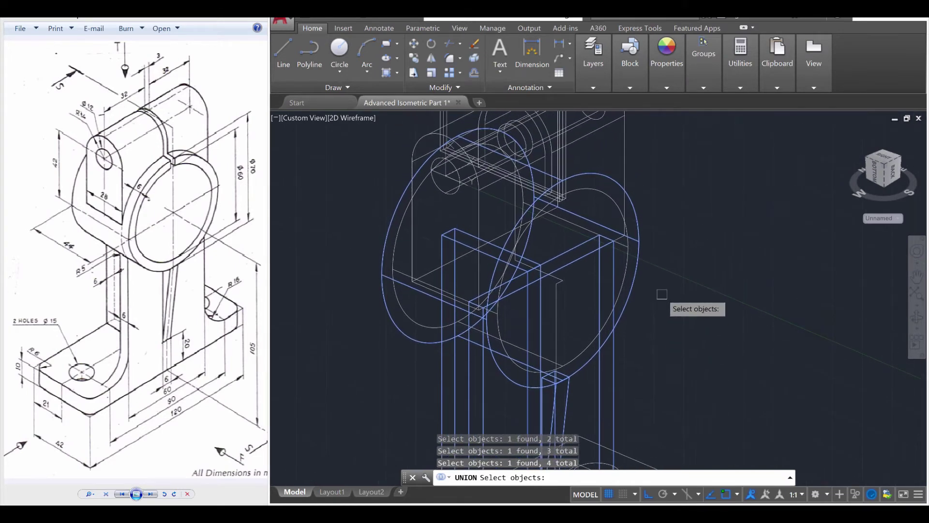
pyautogui.click(415, 139)
pyautogui.moveTo(654, 206); pyautogui.dragTo(632, 203, button='middle')
pyautogui.moveTo(696, 284)
pyautogui.mouseDown(button='middle')
pyautogui.moveTo(705, 214)
pyautogui.moveTo(708, 272)
pyautogui.mouseUp(button='middle')
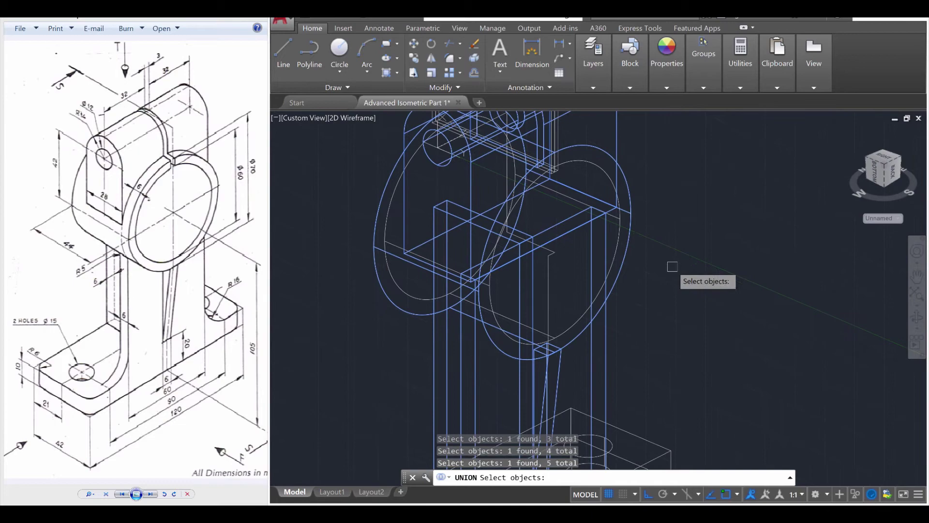
pyautogui.press('Return')
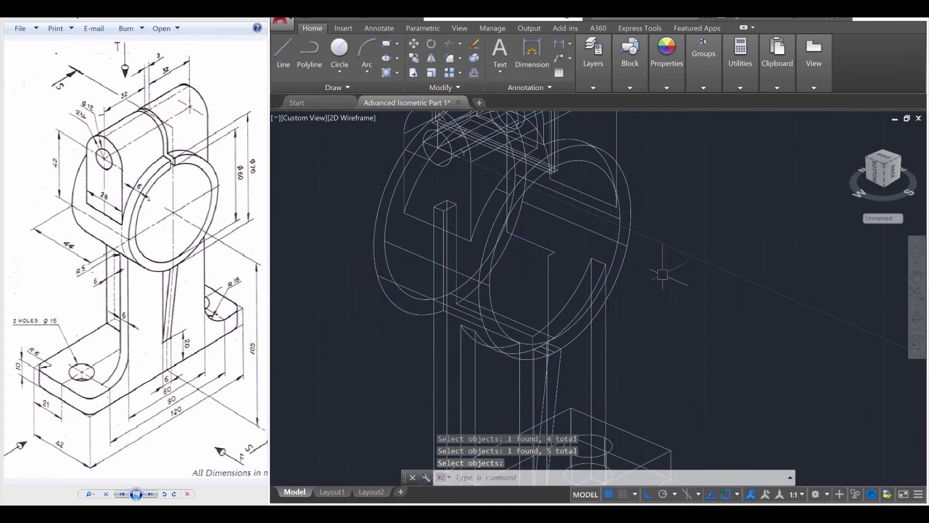
# Step: Lengthen the inner bore cylinder by stretching its rear end beyond the back face of the outer cylinder and upright plate
pyautogui.keyDown('shift'); pyautogui.moveTo(665, 283); pyautogui.dragTo(682, 274, button='middle'); pyautogui.keyUp('shift')
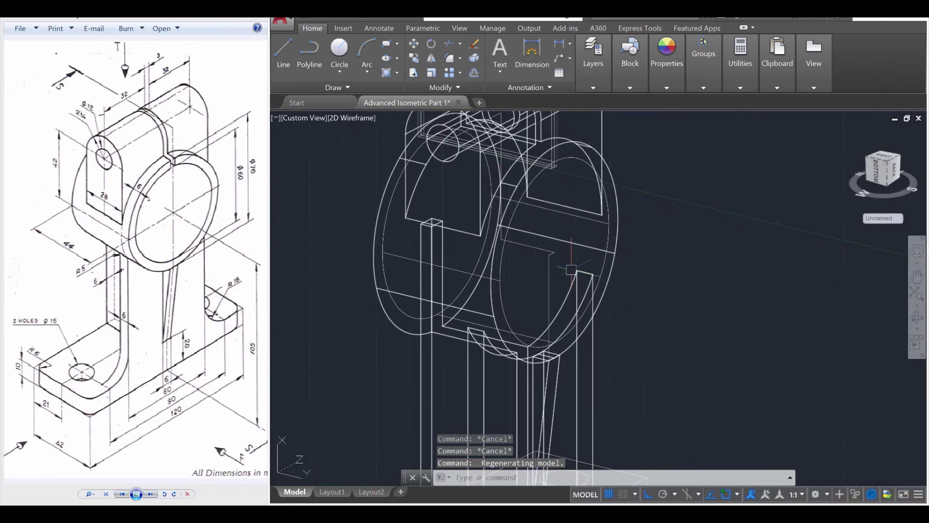
pyautogui.click(609, 223)
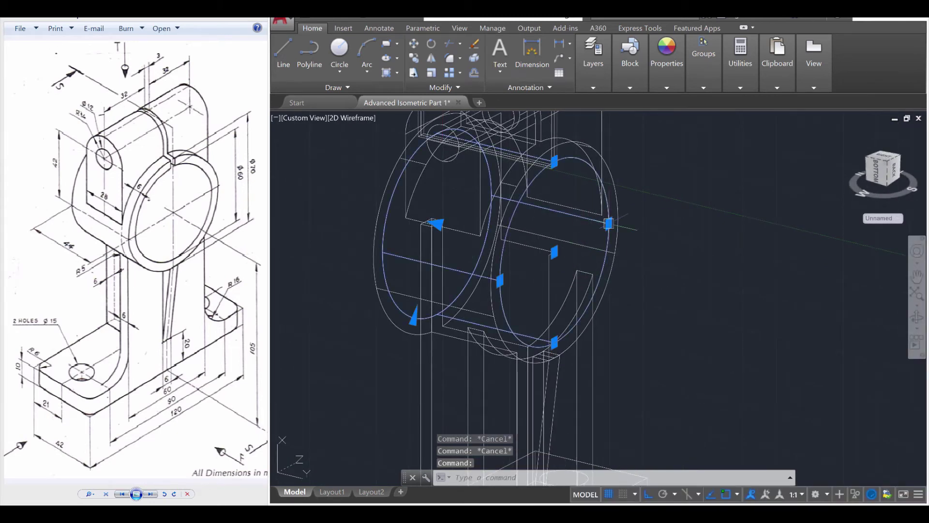
pyautogui.keyDown('shift'); pyautogui.moveTo(361, 284); pyautogui.dragTo(407, 287, button='middle'); pyautogui.keyUp('shift')
pyautogui.scroll(2, 393, 289)
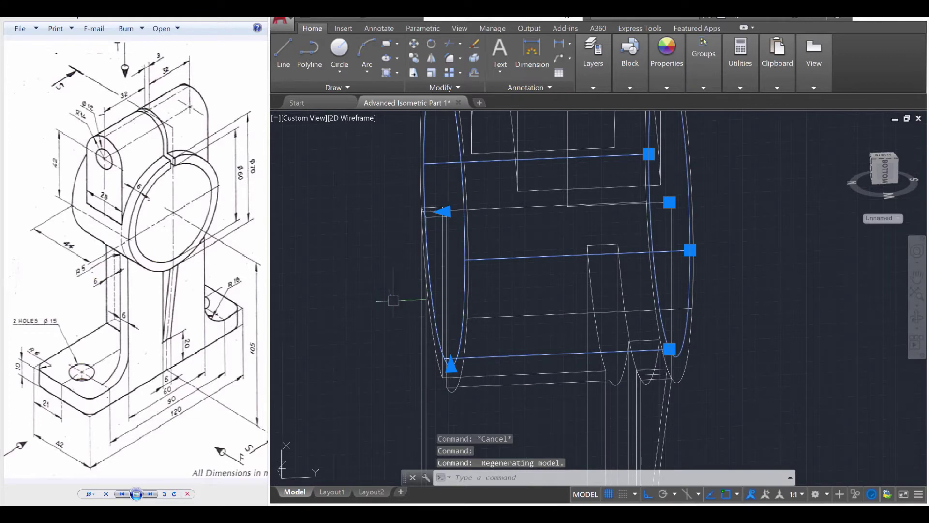
pyautogui.scroll(-2, 393, 303)
pyautogui.moveTo(398, 320); pyautogui.dragTo(418, 234, button='middle')
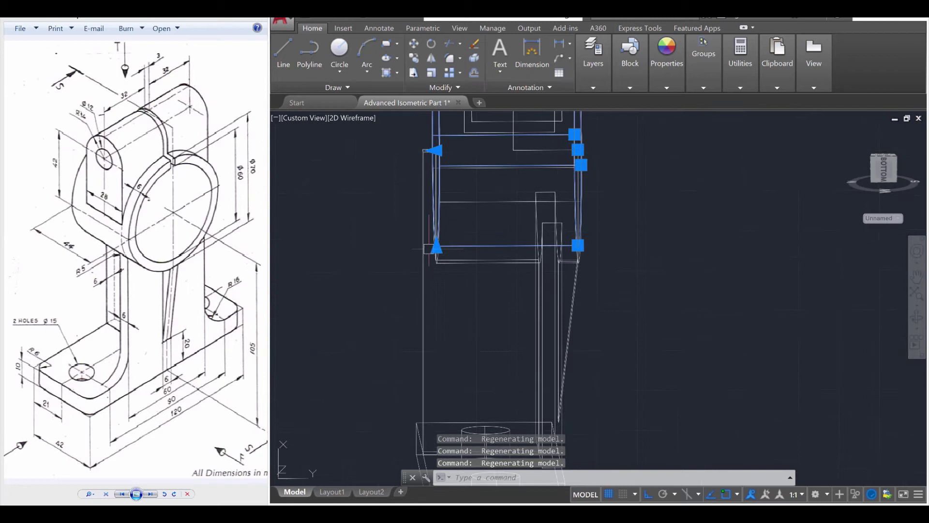
pyautogui.keyDown('shift'); pyautogui.moveTo(456, 265); pyautogui.dragTo(420, 221, button='middle'); pyautogui.keyUp('shift')
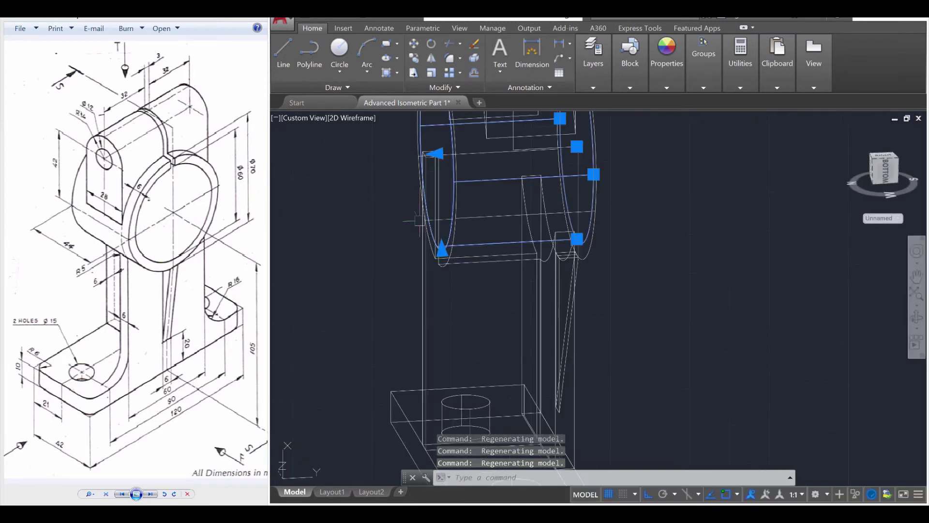
pyautogui.scroll(2, 406, 179)
pyautogui.click(454, 139)
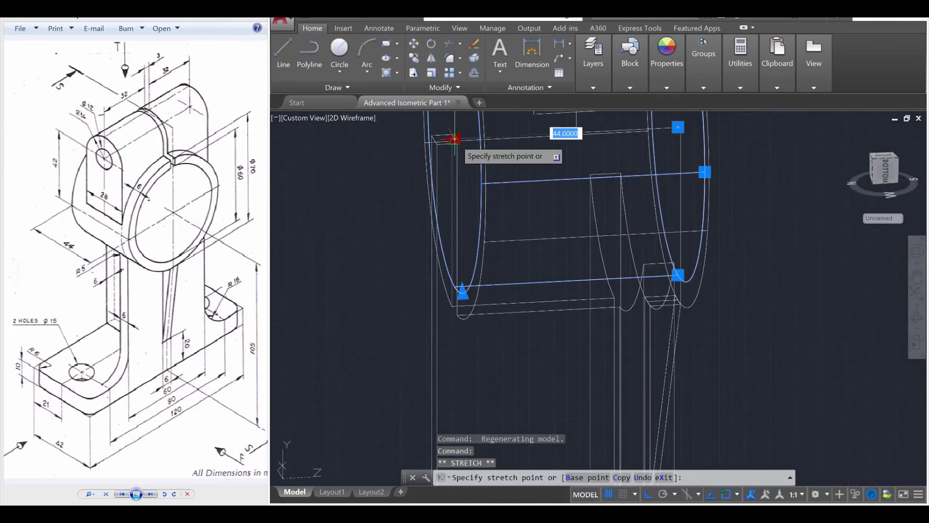
pyautogui.click(409, 151)
pyautogui.press('Escape')
pyautogui.press('Escape')
pyautogui.scroll(-2, 448, 267)
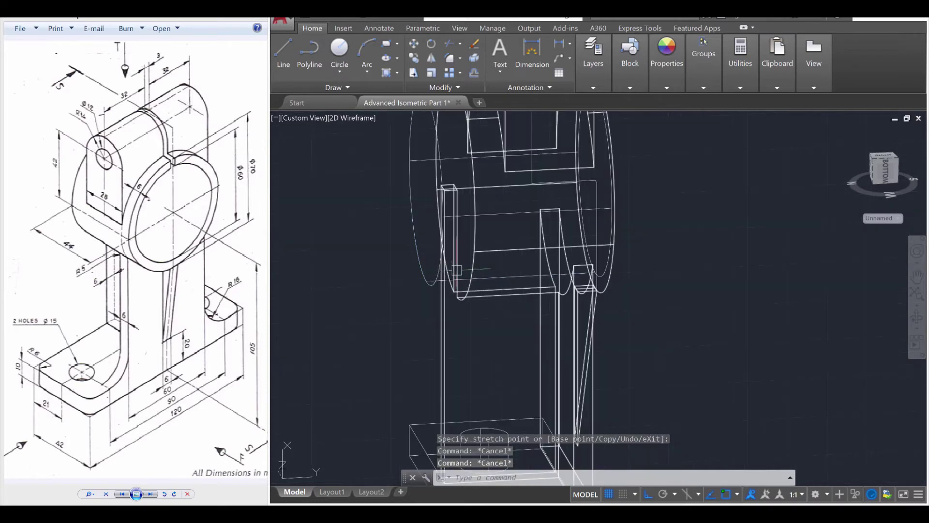
# Step: Subtract the lengthened inner cylinder from the united bracket body to cut the large bore
pyautogui.keyDown('shift'); pyautogui.moveTo(556, 315); pyautogui.dragTo(459, 329, button='middle'); pyautogui.keyUp('shift')
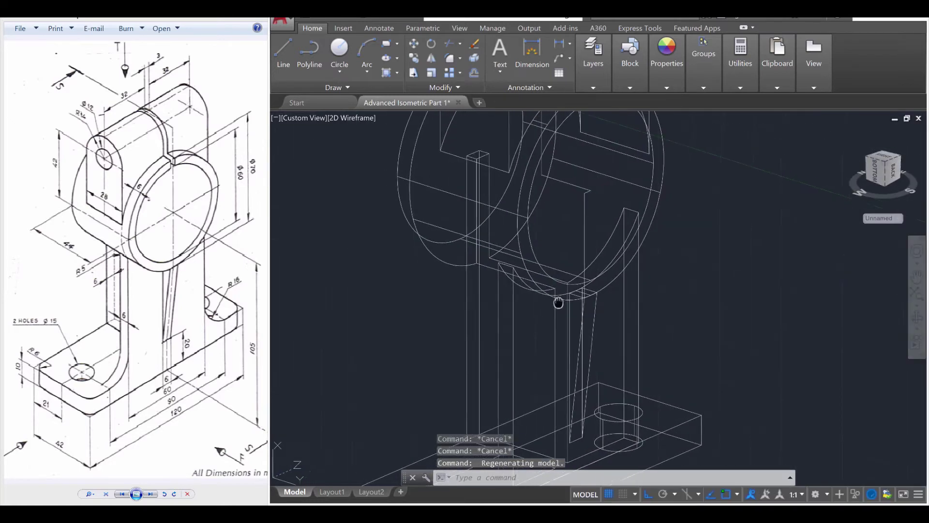
pyautogui.moveTo(559, 302); pyautogui.dragTo(571, 332, button='middle')
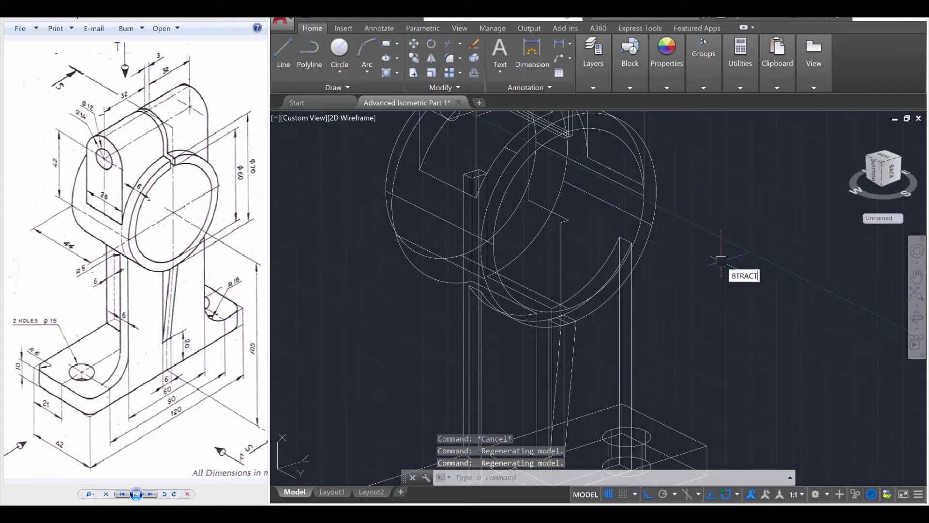
pyautogui.press('Return')
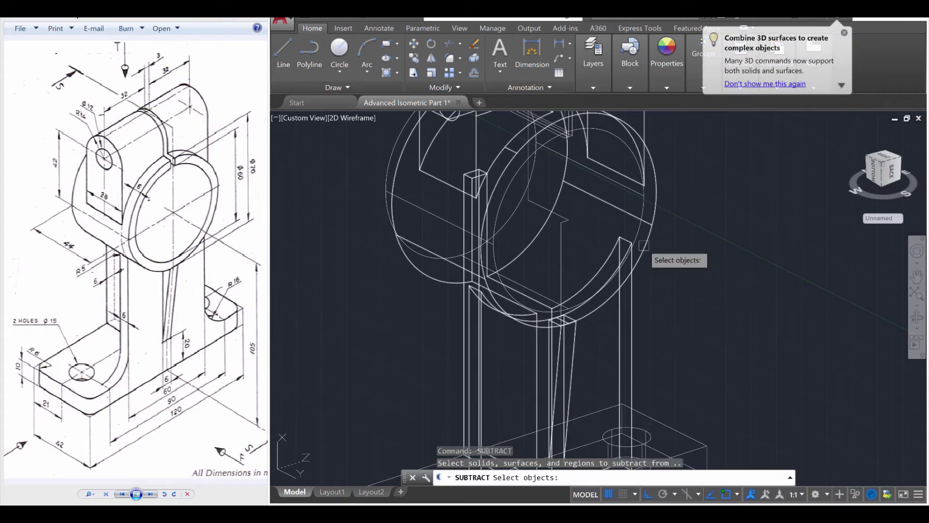
pyautogui.click(644, 245)
pyautogui.press('Return')
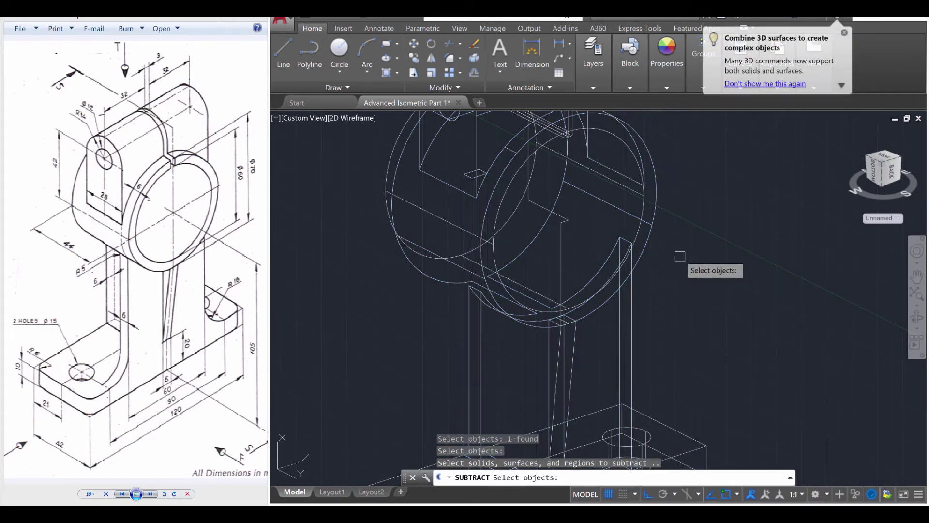
pyautogui.click(640, 223)
pyautogui.press('Return')
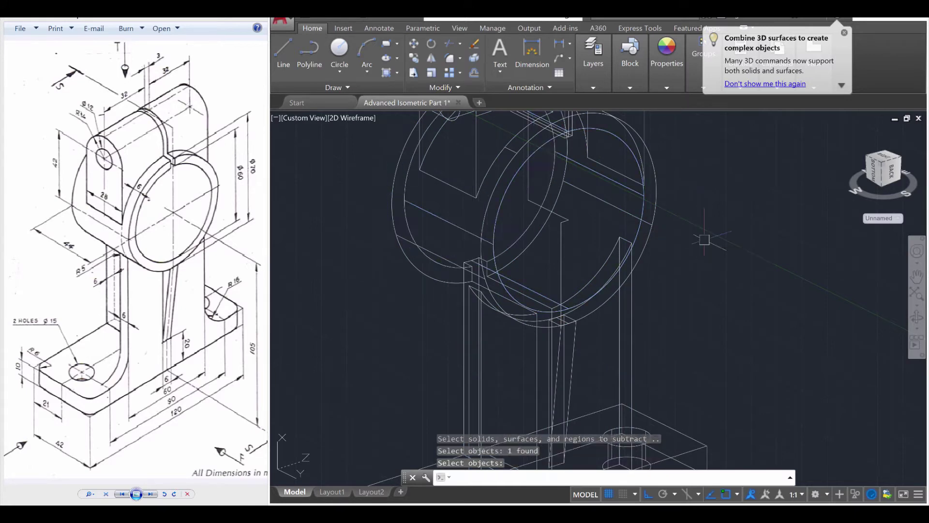
pyautogui.press('Escape')
pyautogui.press('Escape')
# Step: Switch the visual style to Shaded and turn the model to view the lug and bore
pyautogui.click(356, 122)
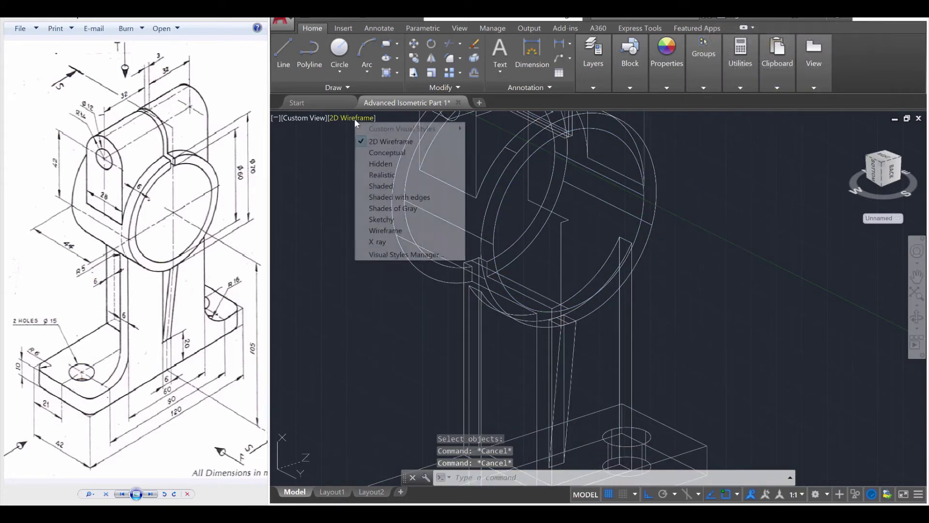
pyautogui.click(373, 186)
pyautogui.moveTo(660, 304)
pyautogui.keyDown('shift'); pyautogui.mouseDown(button='middle')
pyautogui.moveTo(587, 266)
pyautogui.moveTo(593, 248)
pyautogui.moveTo(618, 245)
pyautogui.moveTo(659, 284)
pyautogui.moveTo(524, 272)
pyautogui.moveTo(534, 255)
pyautogui.moveTo(560, 289)
pyautogui.moveTo(545, 266)
pyautogui.moveTo(542, 190)
pyautogui.mouseUp(button='middle'); pyautogui.keyUp('shift')
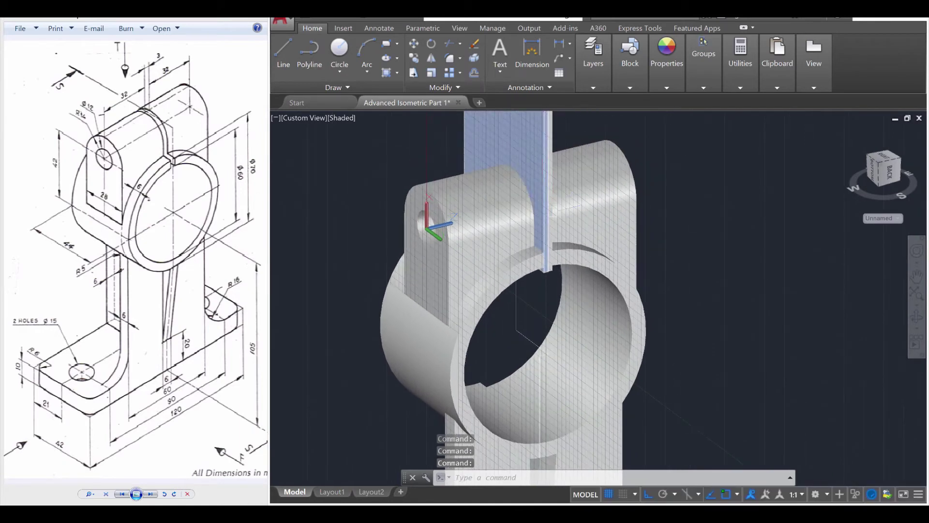
# Step: Subtract the thin vertical slab from the united bracket body to cut the central slot through the lug and outer cylinder
pyautogui.keyDown('shift'); pyautogui.moveTo(286, 211); pyautogui.dragTo(364, 226, button='middle'); pyautogui.keyUp('shift')
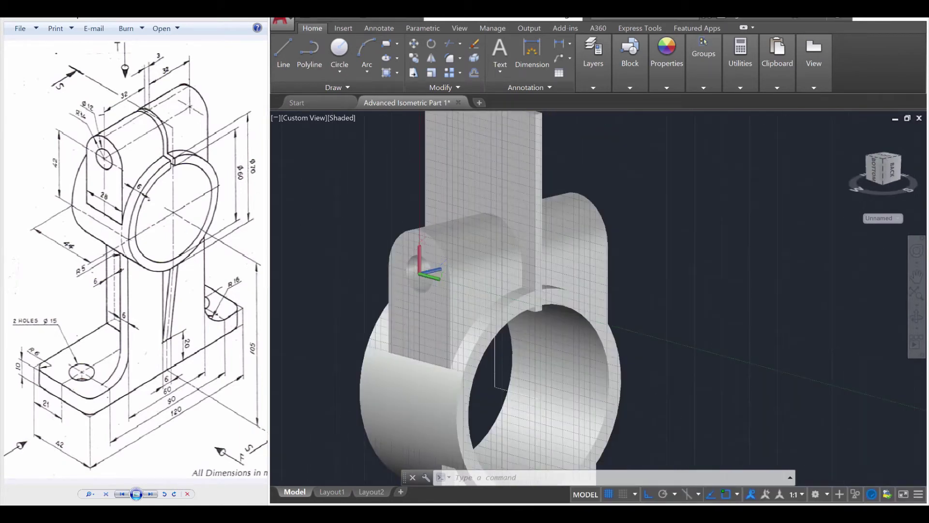
pyautogui.write('sub')
pyautogui.press('Return')
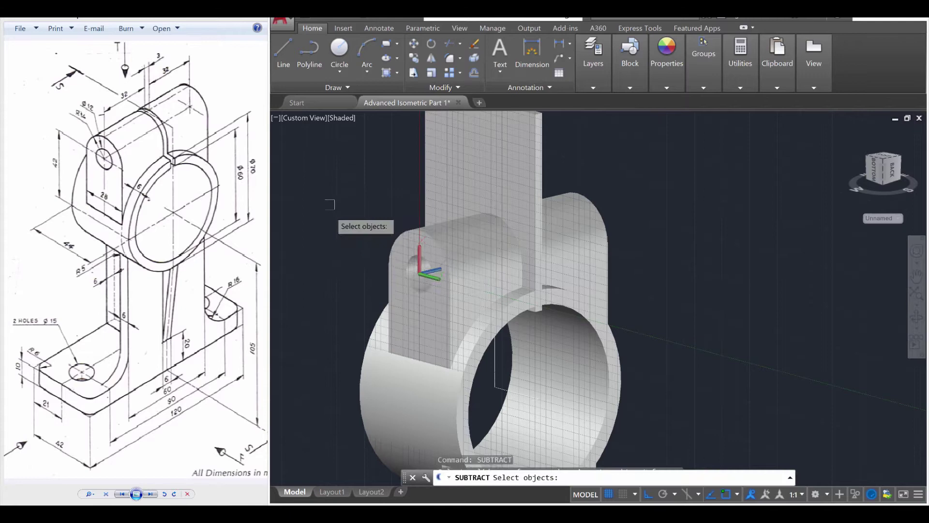
pyautogui.click(385, 365)
pyautogui.press('Return')
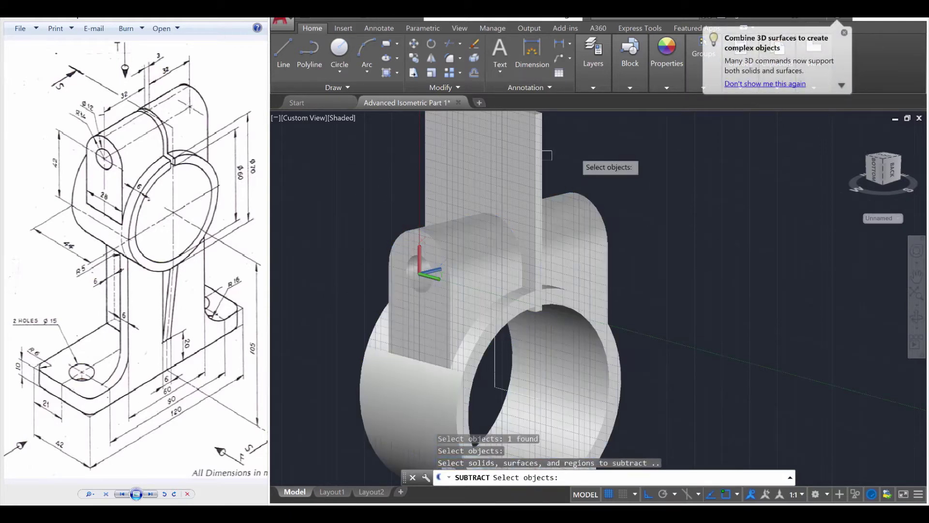
pyautogui.click(580, 159)
pyautogui.click(530, 133)
pyautogui.press('Return')
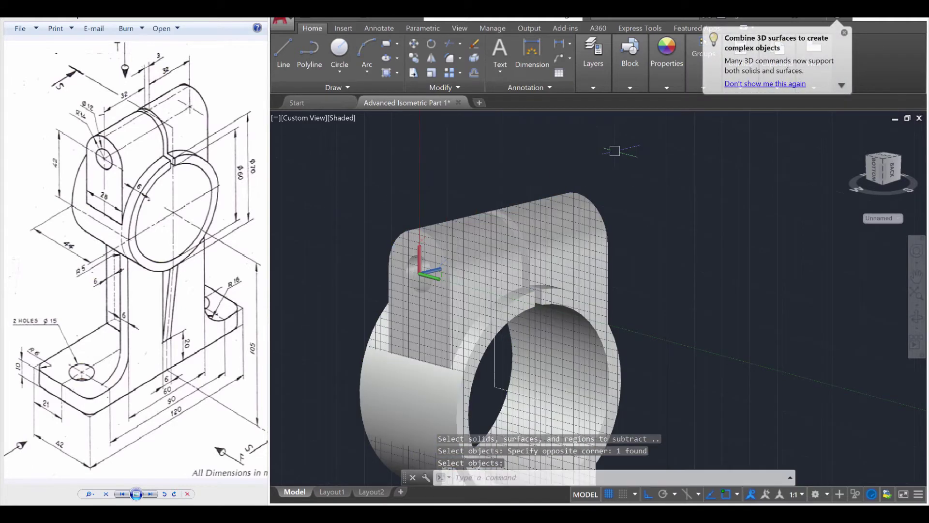
# Step: Focus on the rear offset between the cylinder and upright plate and switch the visual style to 2D Wireframe
pyautogui.keyDown('shift'); pyautogui.moveTo(615, 317); pyautogui.dragTo(576, 256, button='middle'); pyautogui.keyUp('shift')
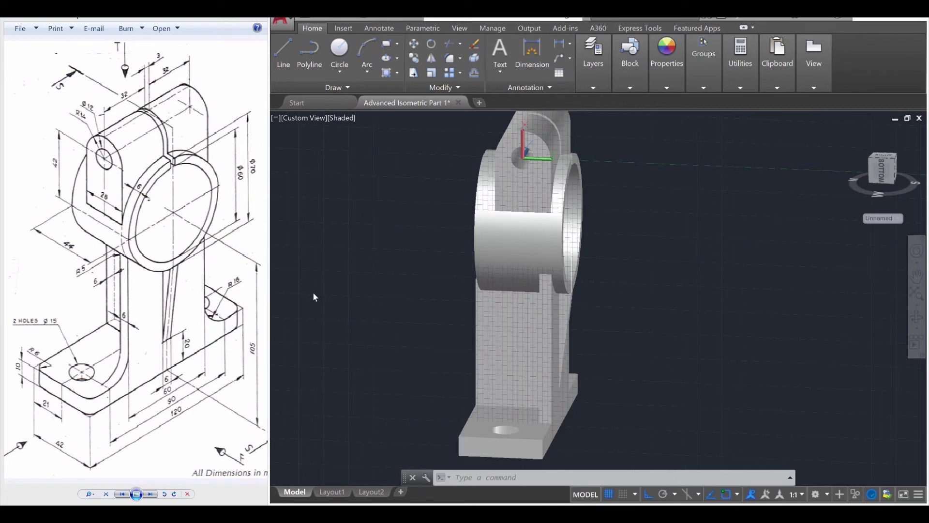
pyautogui.keyDown('shift'); pyautogui.moveTo(380, 289); pyautogui.dragTo(485, 300, button='middle'); pyautogui.keyUp('shift')
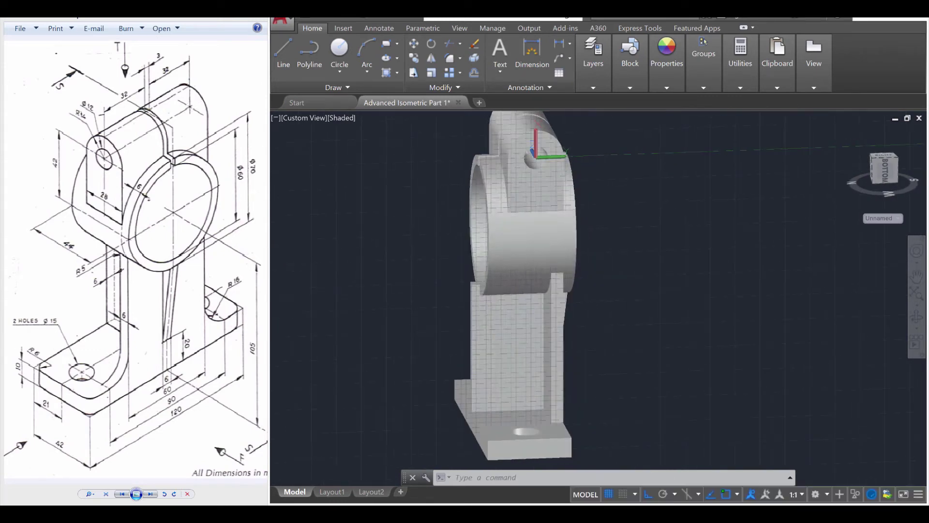
pyautogui.scroll(7, 485, 299)
pyautogui.scroll(2, 491, 305)
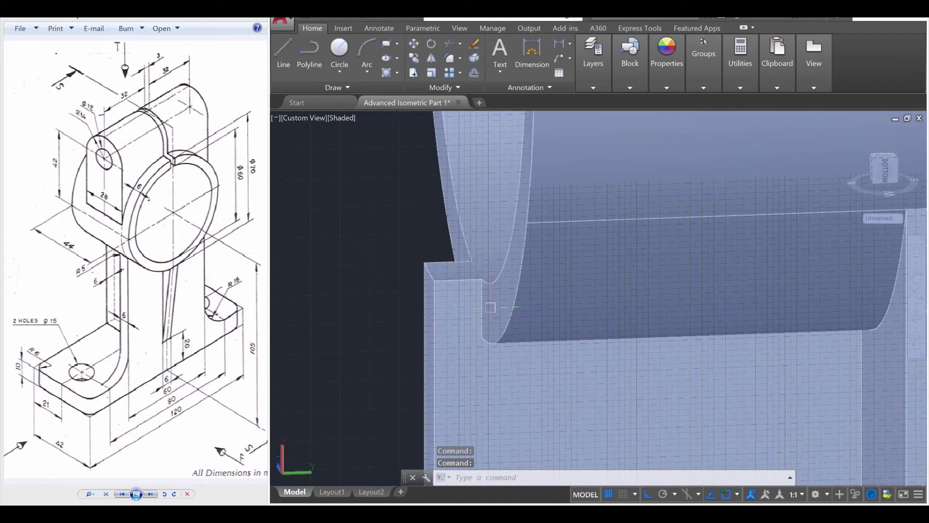
pyautogui.click(339, 118)
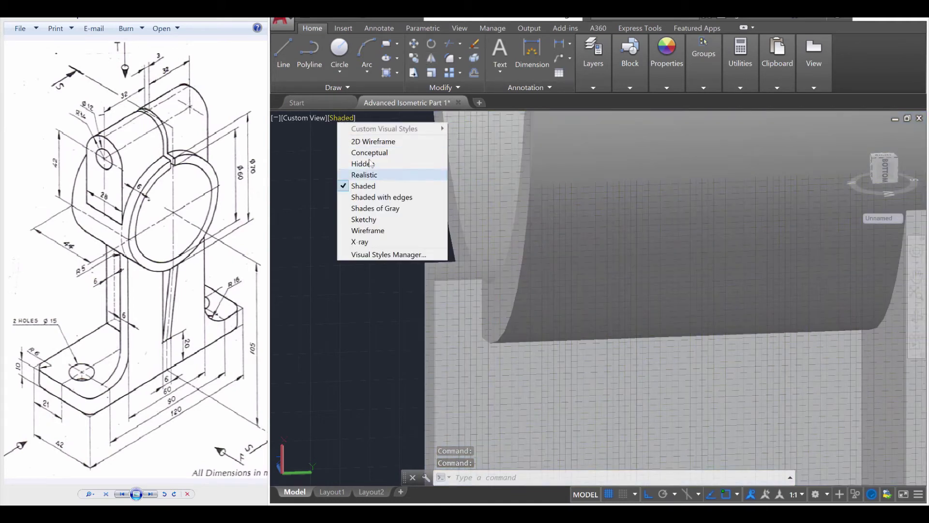
pyautogui.click(369, 141)
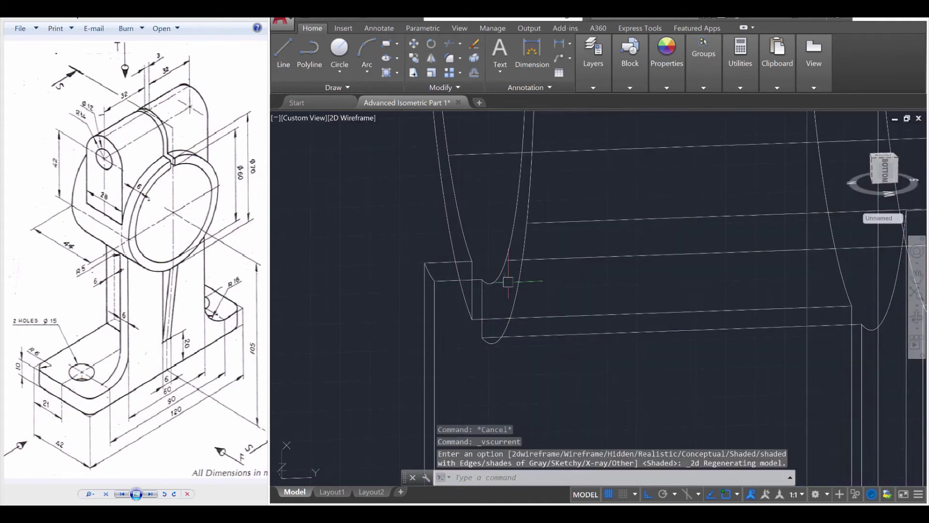
# Step: Extend the cylinder's rear ring face back until it is flush with the upright plate's back face
pyautogui.click(503, 298)
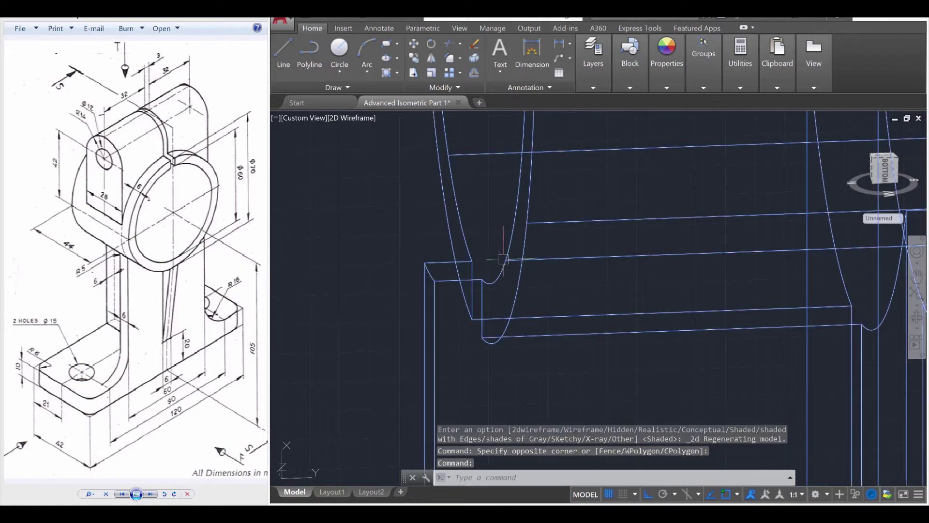
pyautogui.keyDown('shift'); pyautogui.moveTo(500, 264); pyautogui.dragTo(521, 281, button='middle'); pyautogui.keyUp('shift')
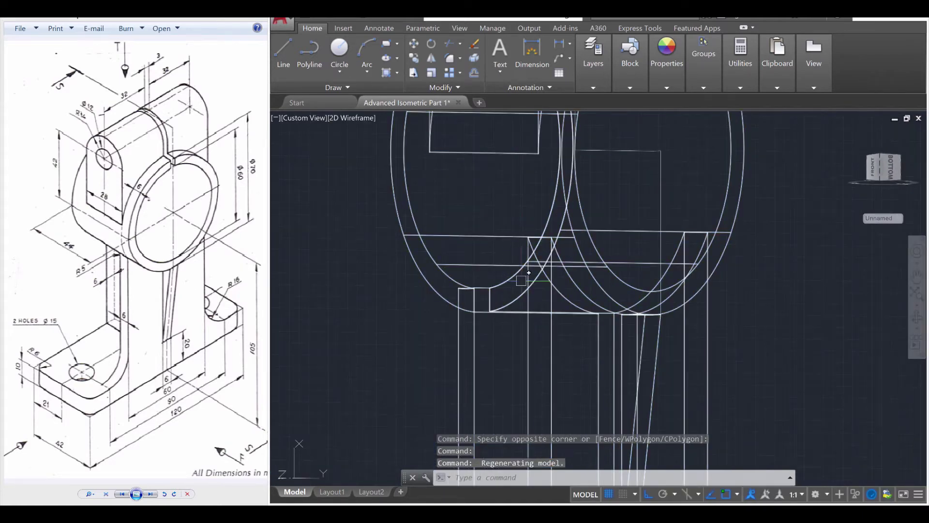
pyautogui.keyDown('ctrl'); pyautogui.click(433, 275); pyautogui.keyUp('ctrl')
pyautogui.scroll(-2, 430, 274)
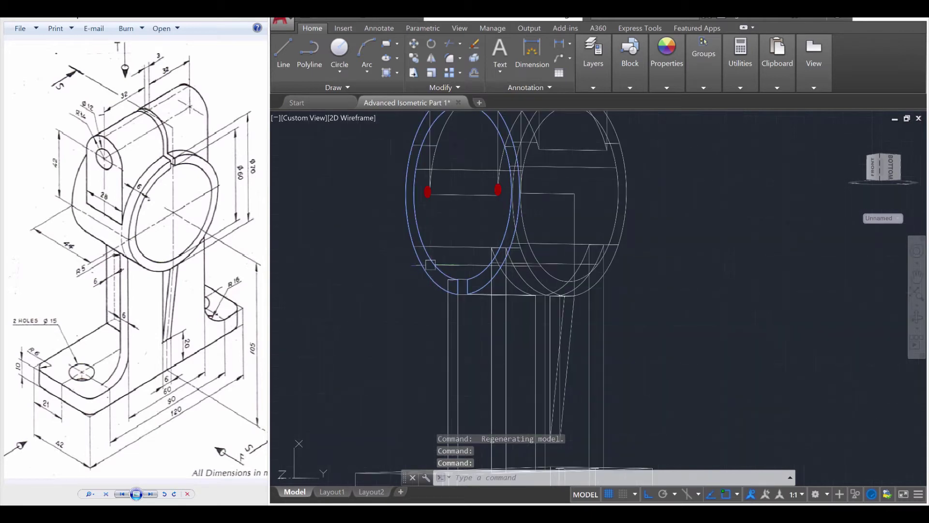
pyautogui.keyDown('shift'); pyautogui.moveTo(429, 274); pyautogui.dragTo(407, 277, button='middle'); pyautogui.keyUp('shift')
pyautogui.scroll(2, 449, 237)
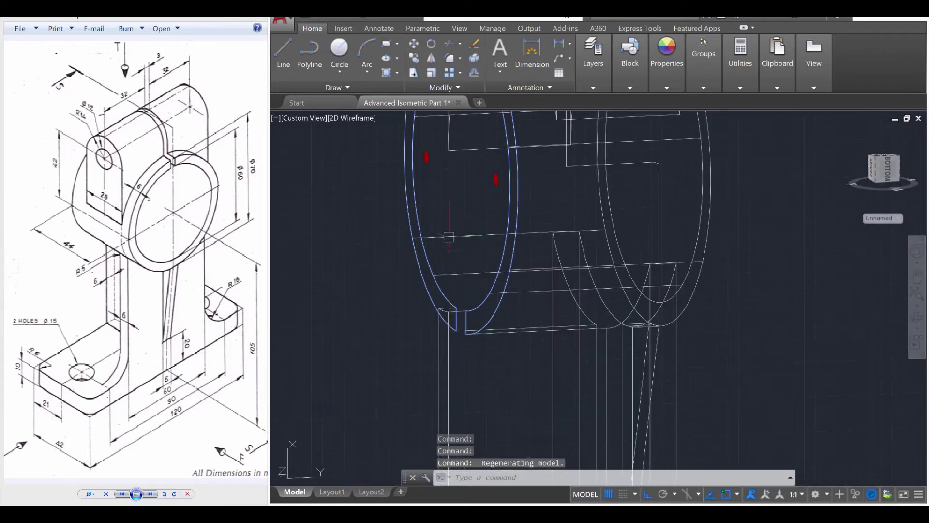
pyautogui.click(497, 179)
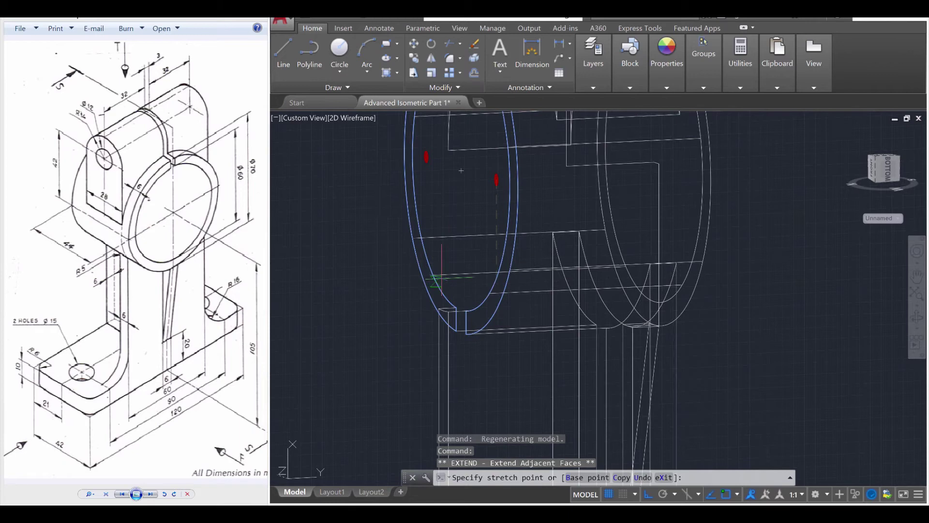
pyautogui.scroll(5, 449, 312)
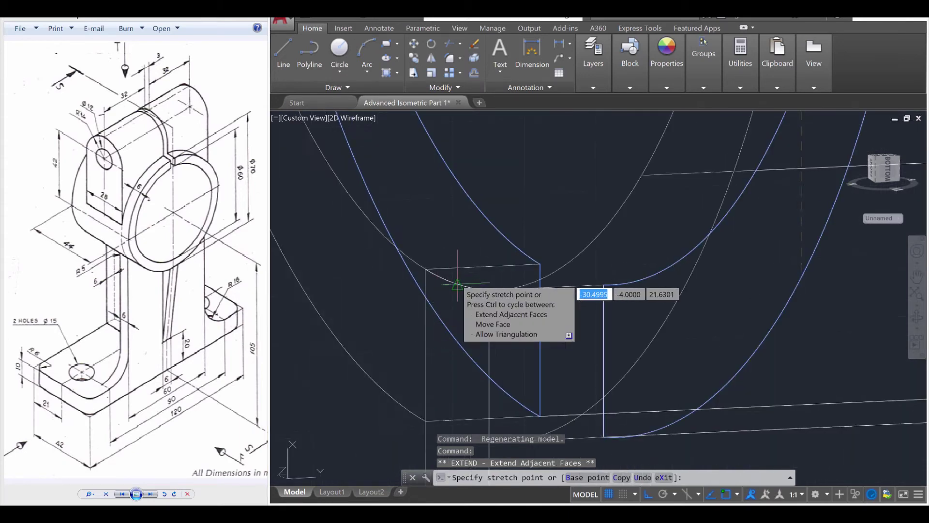
pyautogui.scroll(-8, 457, 284)
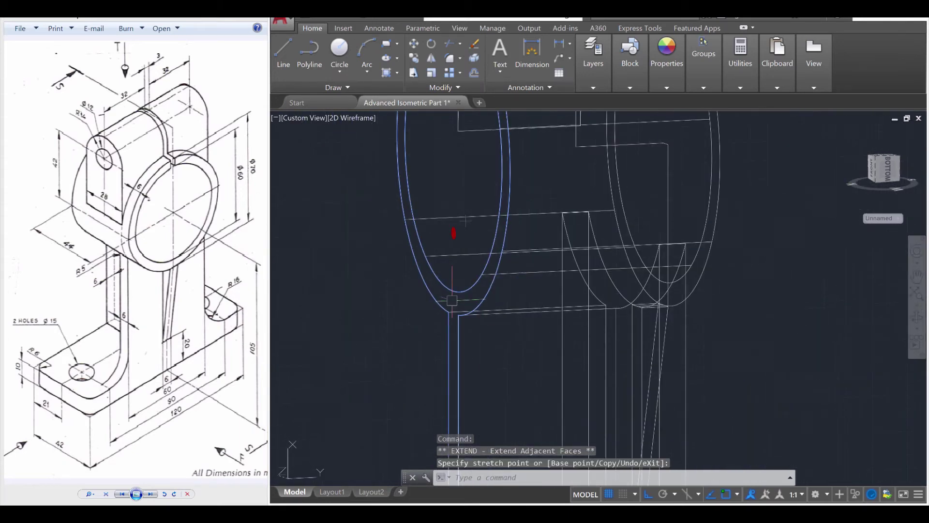
pyautogui.keyDown('shift'); pyautogui.moveTo(452, 278); pyautogui.dragTo(407, 313, button='middle'); pyautogui.keyUp('shift')
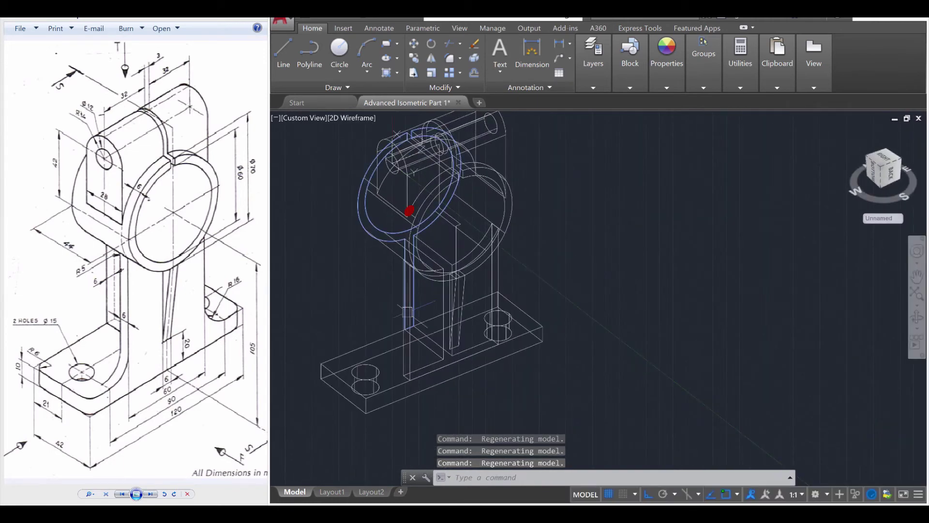
pyautogui.keyDown('shift'); pyautogui.moveTo(465, 337); pyautogui.dragTo(456, 303, button='middle'); pyautogui.keyUp('shift')
pyautogui.moveTo(405, 364)
pyautogui.keyDown('shift'); pyautogui.mouseDown(button='middle')
pyautogui.moveTo(441, 356)
pyautogui.moveTo(438, 346)
pyautogui.mouseUp(button='middle'); pyautogui.keyUp('shift')
pyautogui.scroll(2, 438, 346)
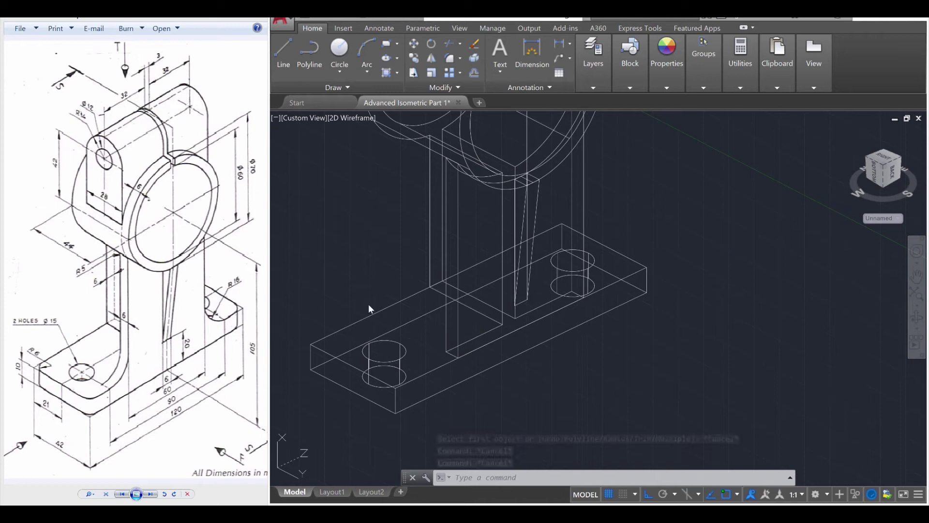
# Step: Erase the leftover construction lines inside the large bore and along the lug hole's axis
pyautogui.scroll(-4, 389, 317)
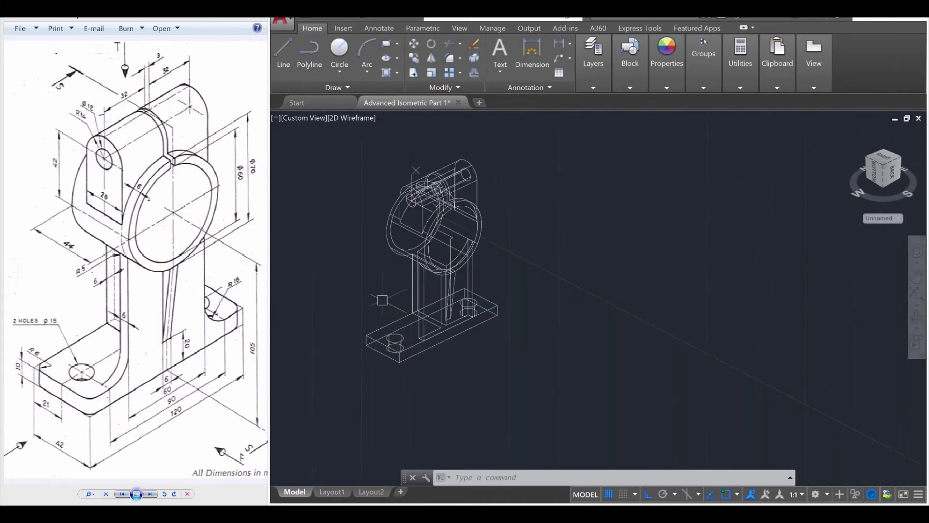
pyautogui.scroll(8, 430, 154)
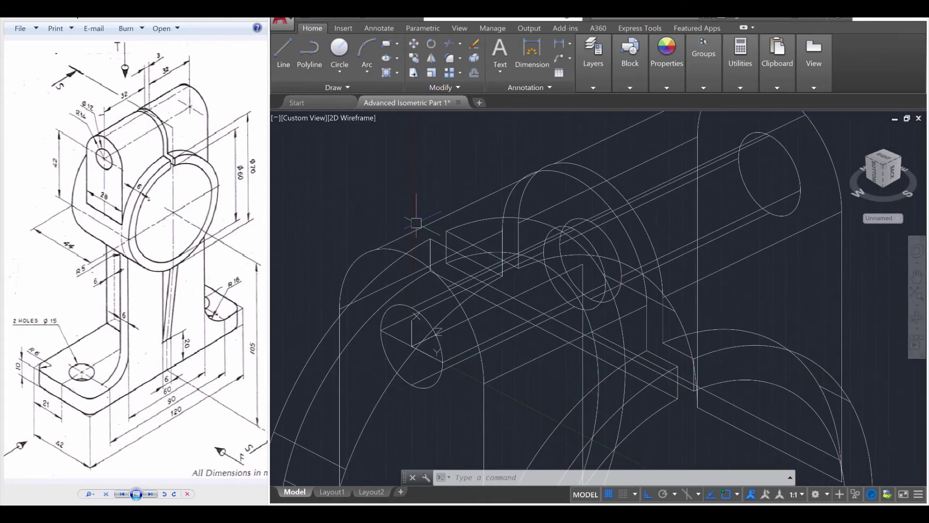
pyautogui.scroll(-5, 437, 282)
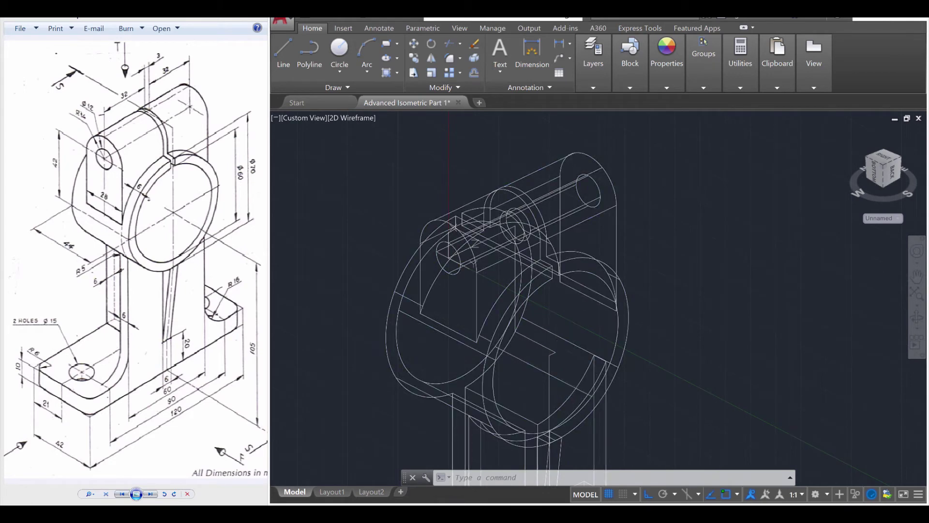
pyautogui.click(569, 382)
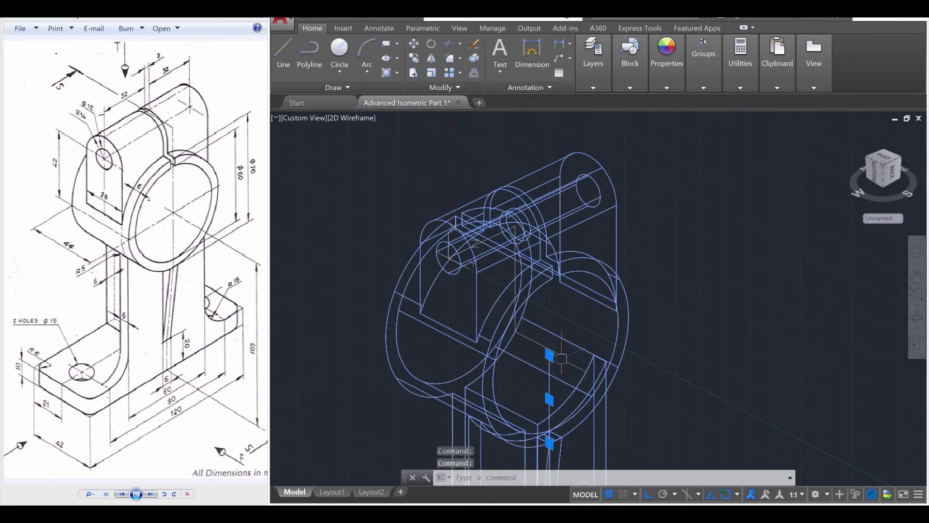
pyautogui.press('Escape')
pyautogui.press('Escape')
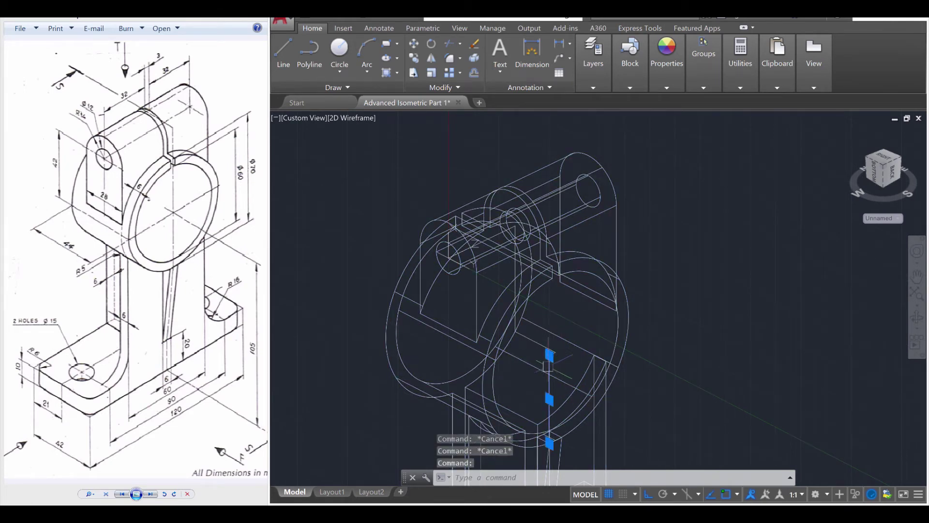
pyautogui.press('Delete')
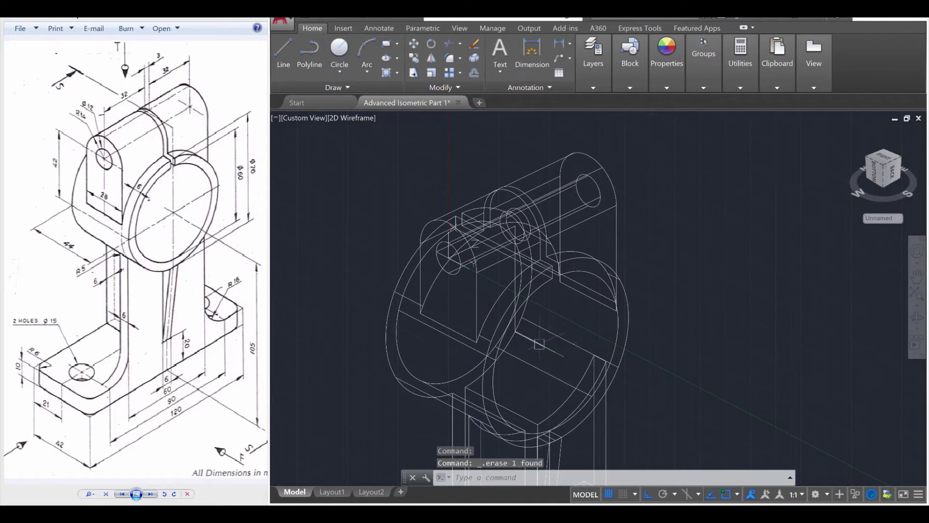
pyautogui.scroll(2, 550, 355)
pyautogui.press('Delete')
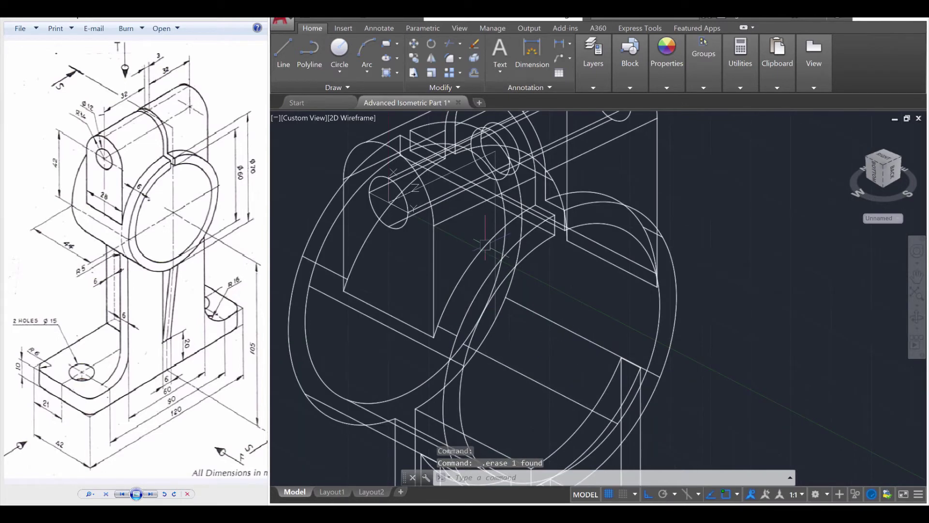
pyautogui.click(483, 155)
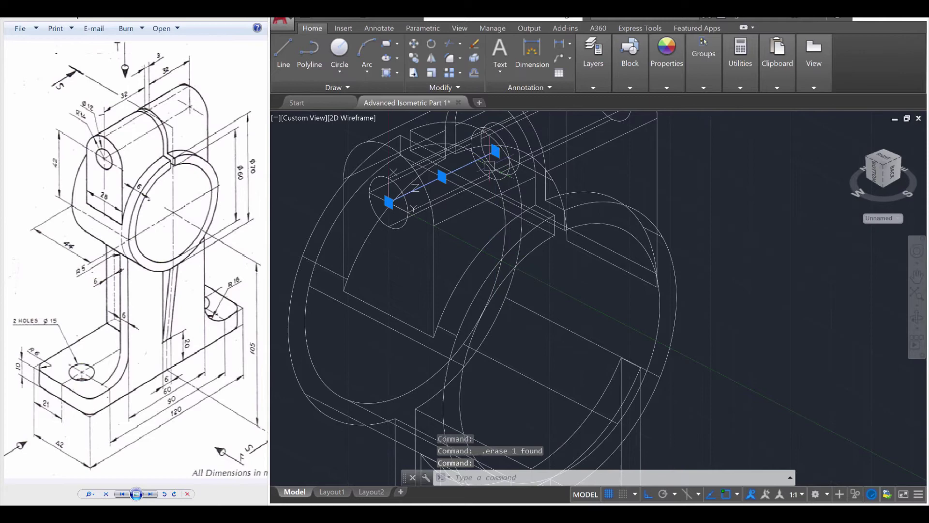
# Step: Unite the bracket body, base plate and all remaining solids of the model into one solid
pyautogui.scroll(-5, 482, 174)
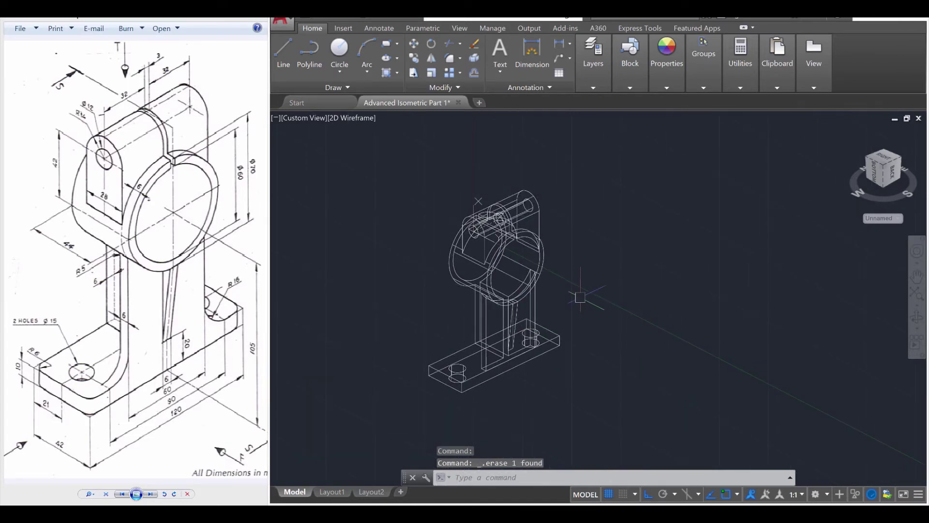
pyautogui.press('Return')
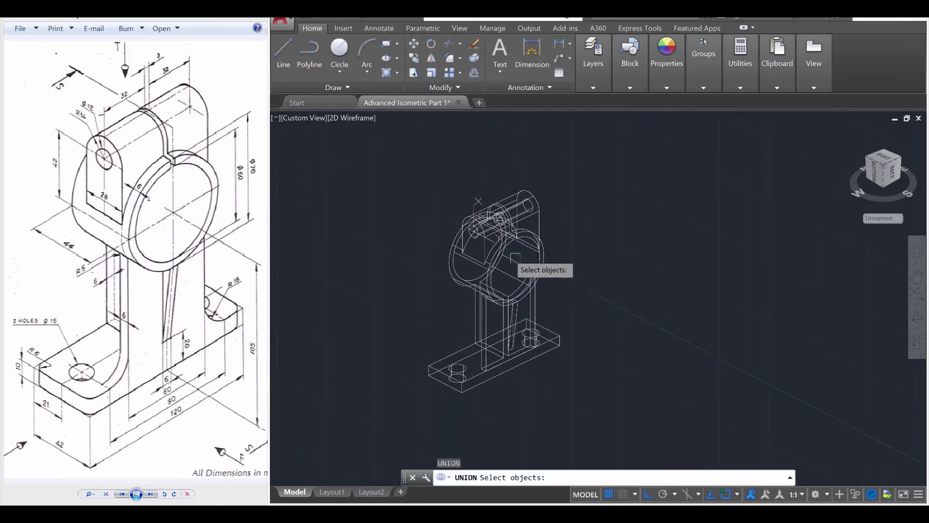
pyautogui.click(353, 149)
pyautogui.click(641, 419)
pyautogui.press('Return')
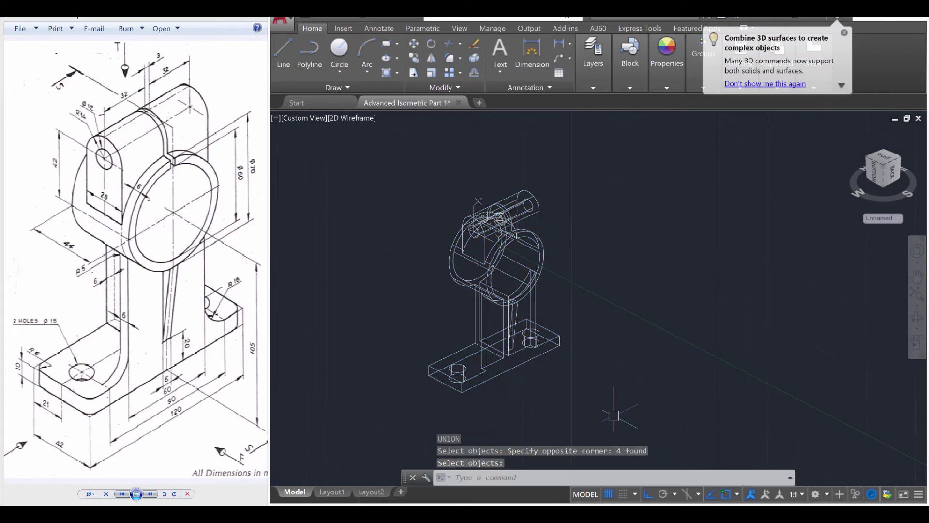
# Step: Fillet the edge between the upright plate and the base at one end with FILLETEDGE, radius 16
pyautogui.scroll(6, 455, 368)
pyautogui.press('Escape')
pyautogui.press('Escape')
pyautogui.moveTo(498, 332); pyautogui.dragTo(526, 347, button='middle')
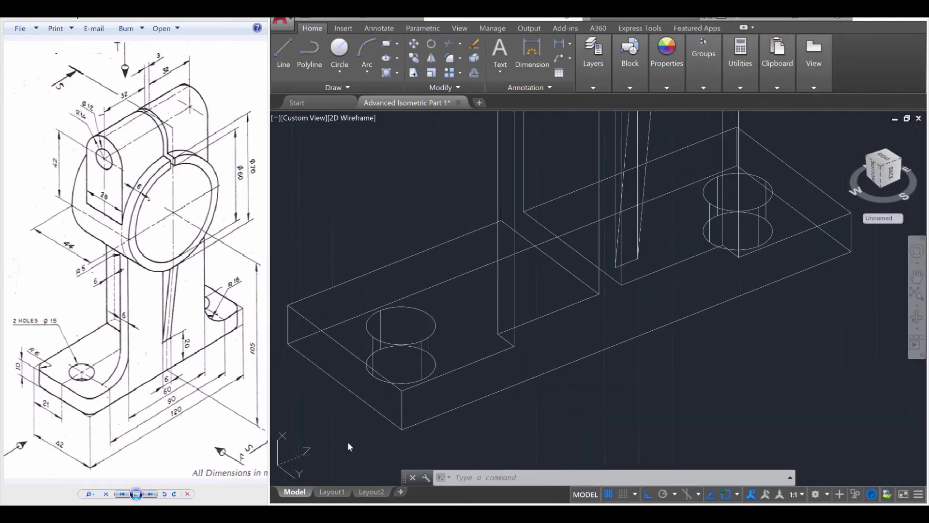
pyautogui.press('Escape')
pyautogui.press('Escape')
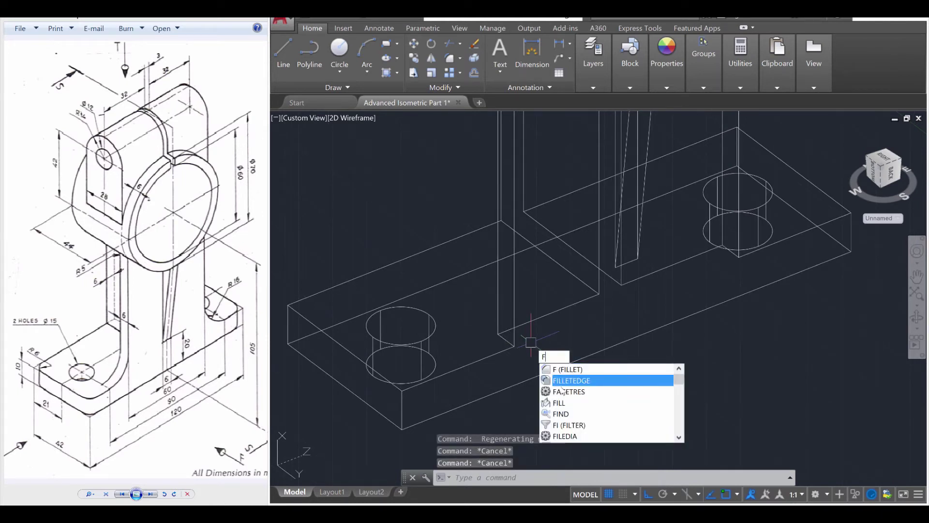
pyautogui.click(563, 382)
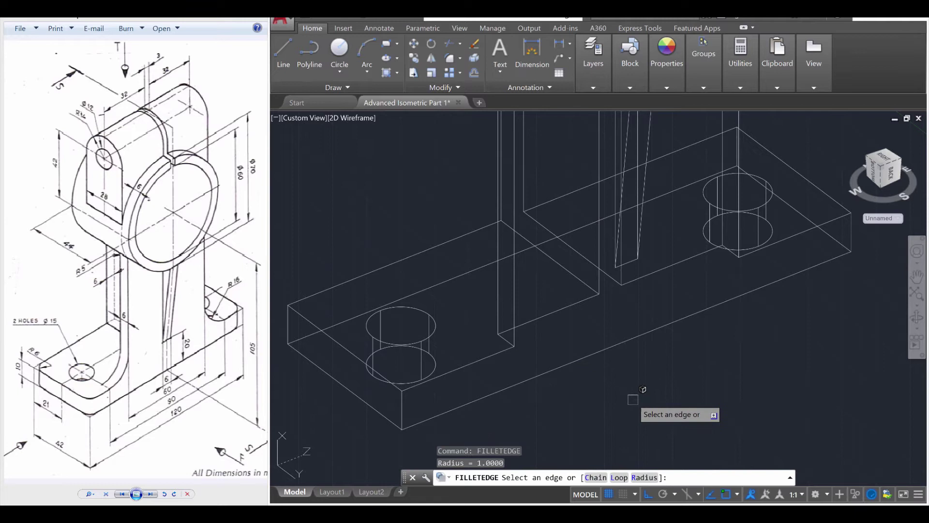
pyautogui.press('Return')
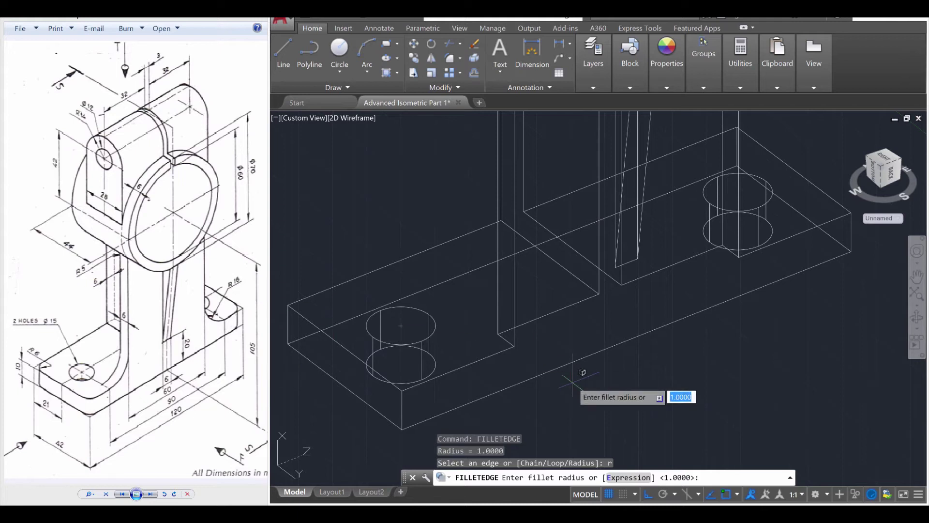
pyautogui.press('Return')
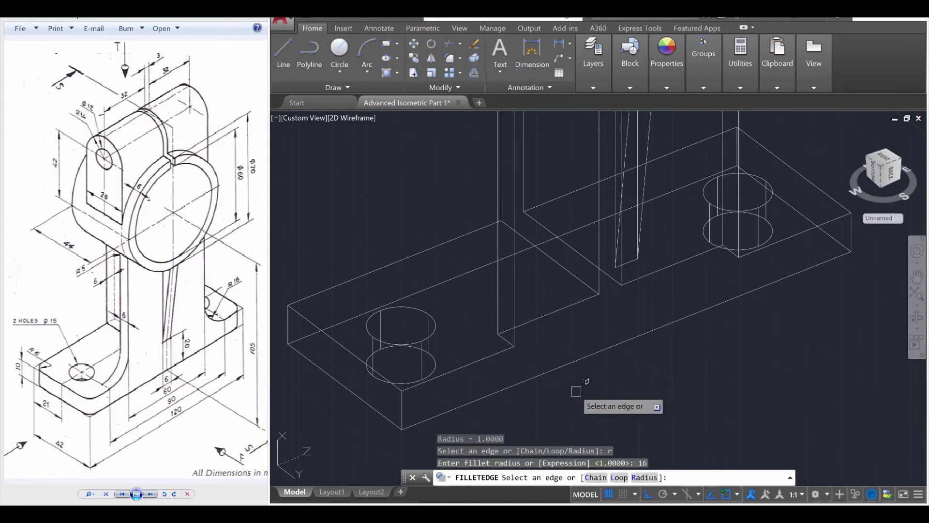
pyautogui.scroll(2, 519, 364)
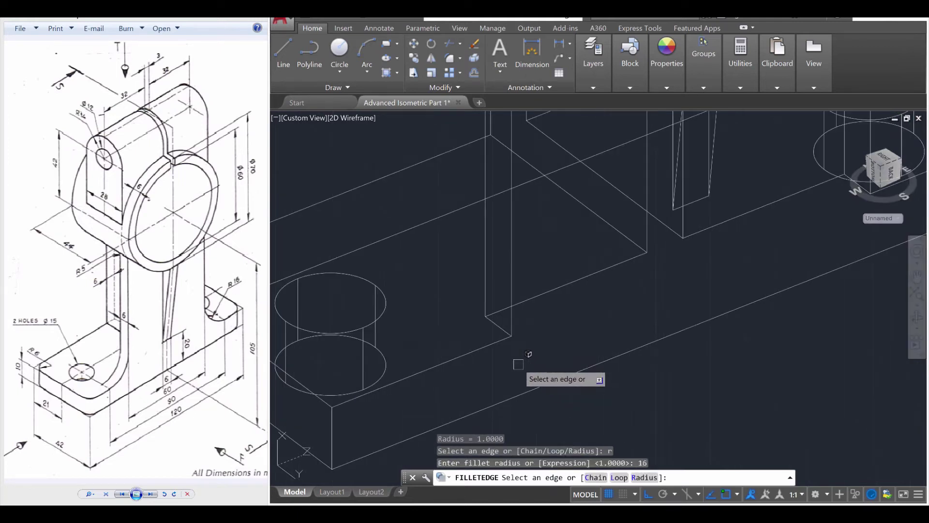
pyautogui.click(498, 321)
# Step: Add the upright-to-base edge at the opposite end to the same fillet and apply it to both edges
pyautogui.scroll(-5, 544, 362)
pyautogui.keyDown('shift'); pyautogui.moveTo(628, 364); pyautogui.dragTo(483, 364, button='middle'); pyautogui.keyUp('shift')
pyautogui.scroll(5, 553, 366)
pyautogui.click(638, 329)
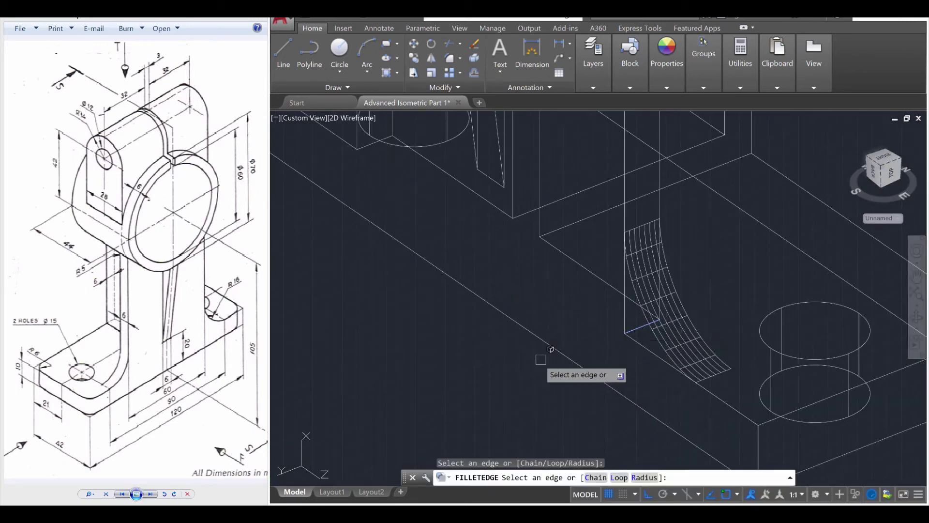
pyautogui.scroll(-2, 515, 361)
pyautogui.keyDown('shift'); pyautogui.moveTo(405, 352); pyautogui.dragTo(514, 357, button='middle'); pyautogui.keyUp('shift')
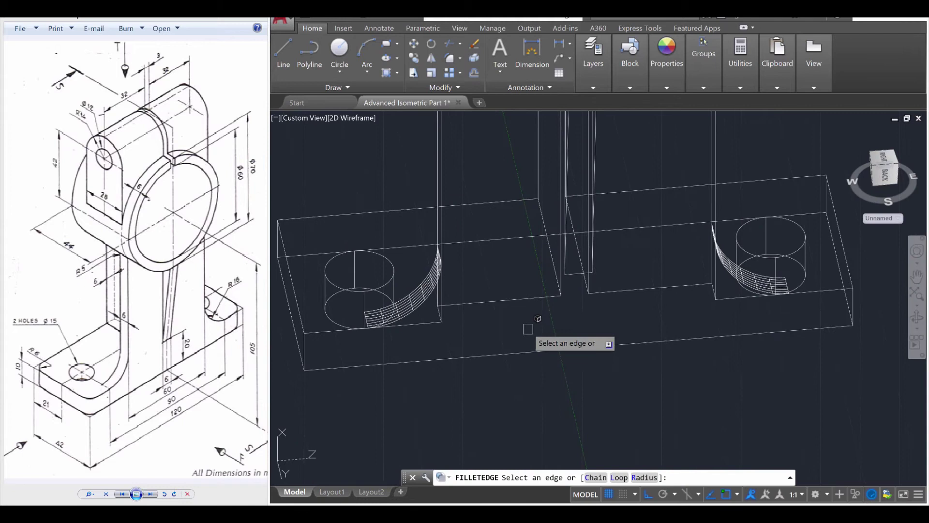
pyautogui.press('Return')
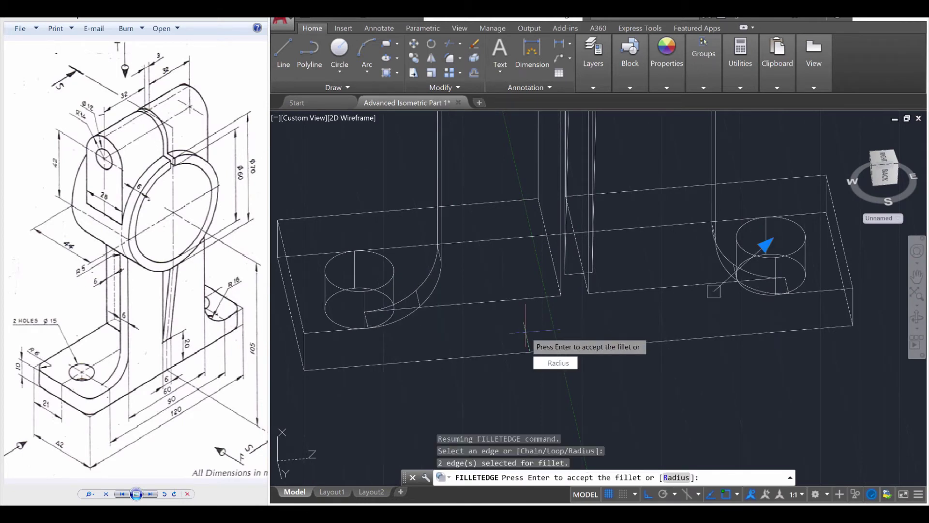
pyautogui.press('Return')
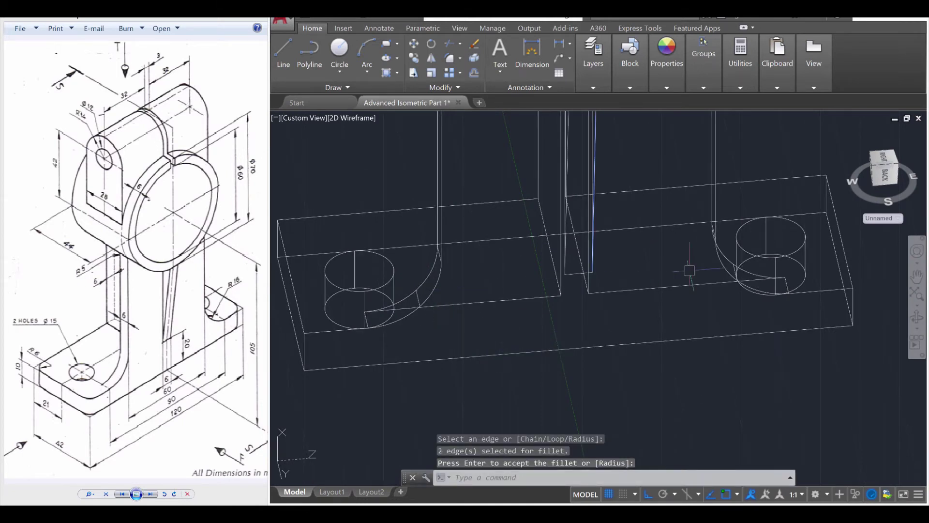
pyautogui.press('Escape')
pyautogui.press('Escape')
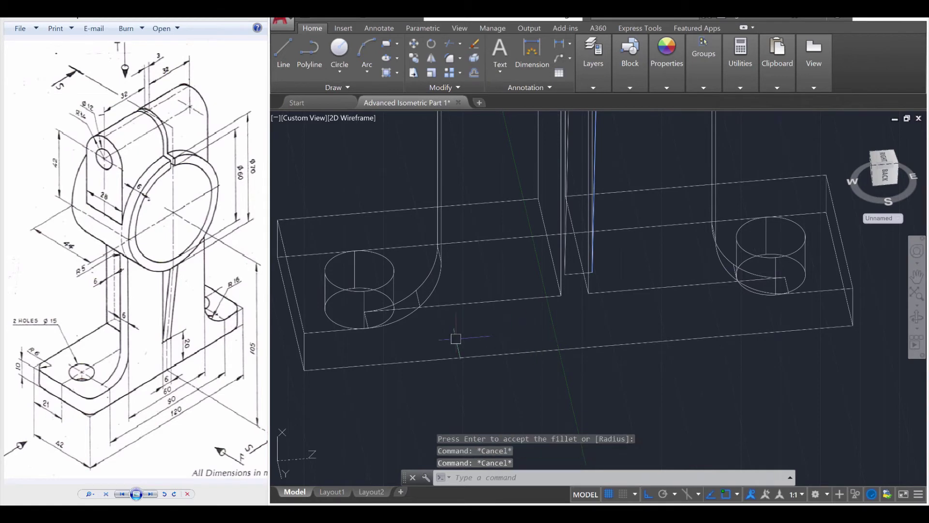
# Step: Start an edge fillet with radius 6 and include both vertical corner edges at one end of the base plate
pyautogui.keyDown('shift'); pyautogui.moveTo(455, 338); pyautogui.dragTo(605, 280, button='middle'); pyautogui.keyUp('shift')
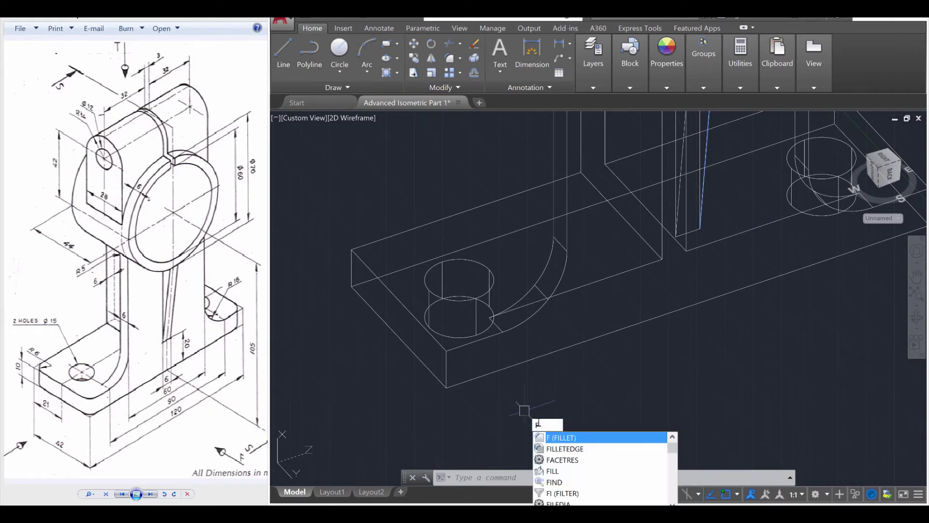
pyautogui.press('Down')
pyautogui.press('Return')
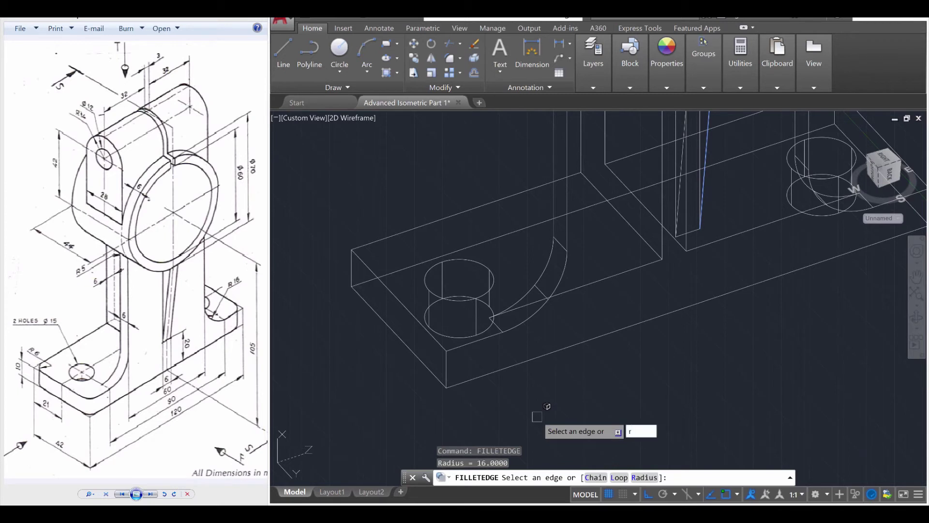
pyautogui.write('r')
pyautogui.press('Return')
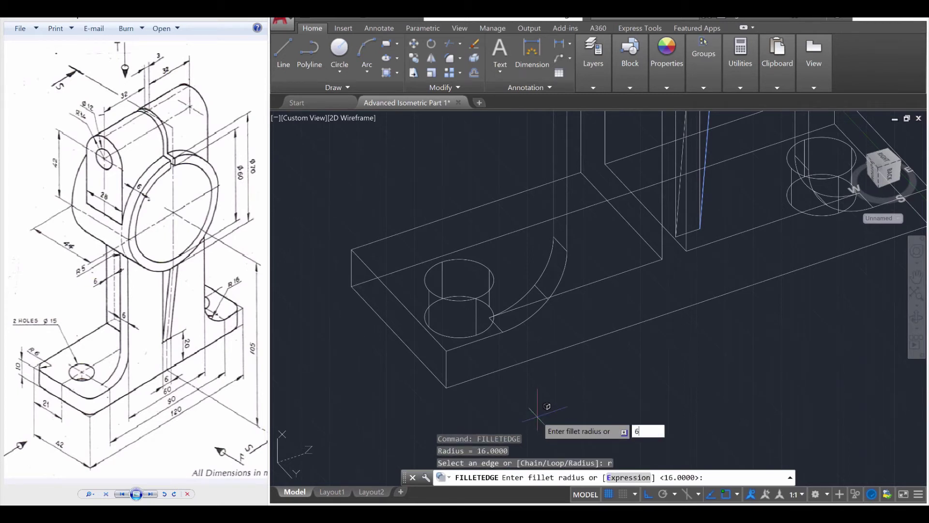
pyautogui.write('6')
pyautogui.press('Return')
pyautogui.click(446, 369)
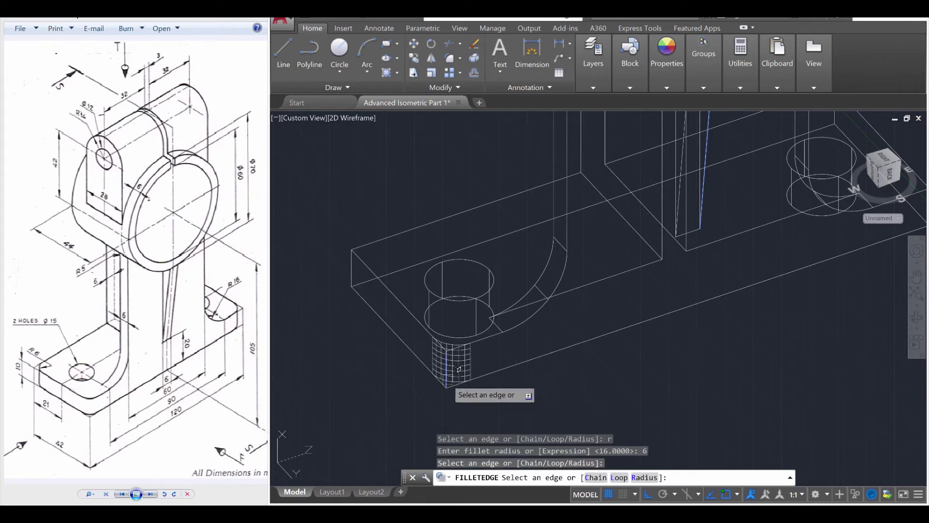
pyautogui.scroll(-3, 566, 289)
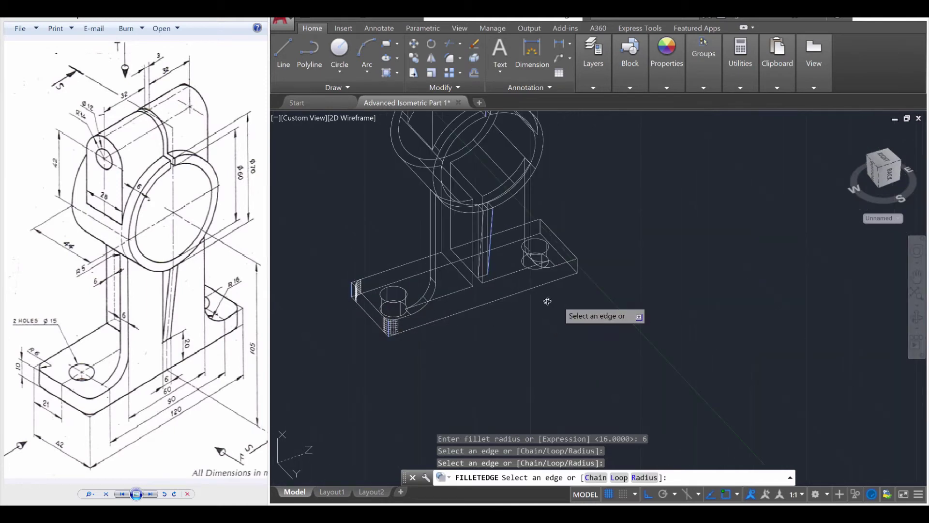
# Step: Include the two vertical corner edges at the base plate's other end and apply the fillet to all four corners
pyautogui.keyDown('shift'); pyautogui.moveTo(567, 289); pyautogui.dragTo(532, 352, button='middle'); pyautogui.keyUp('shift')
pyautogui.scroll(4, 531, 352)
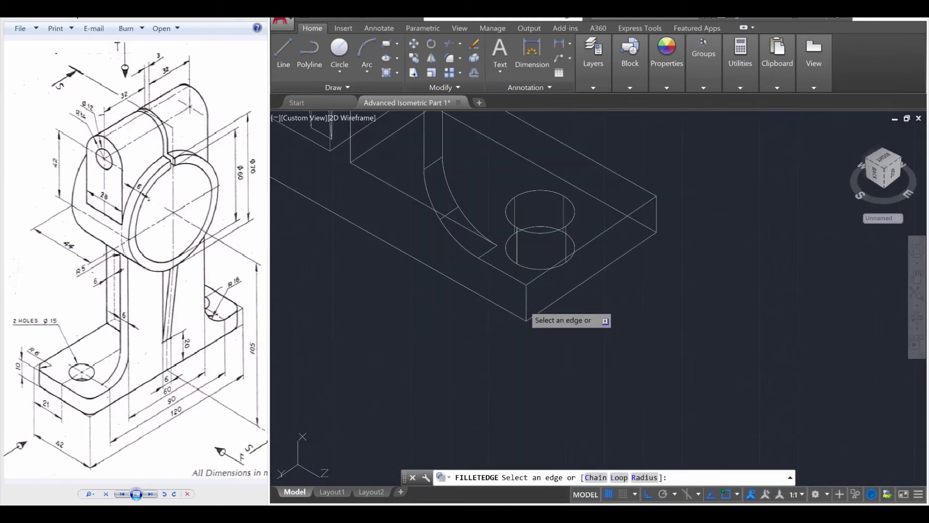
pyautogui.click(526, 316)
pyautogui.click(655, 217)
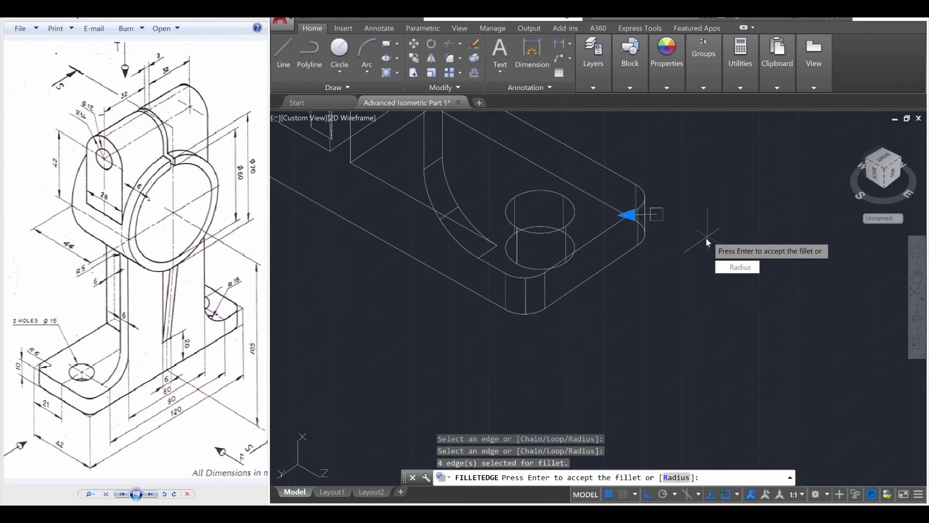
pyautogui.press('Return')
pyautogui.scroll(2, 664, 283)
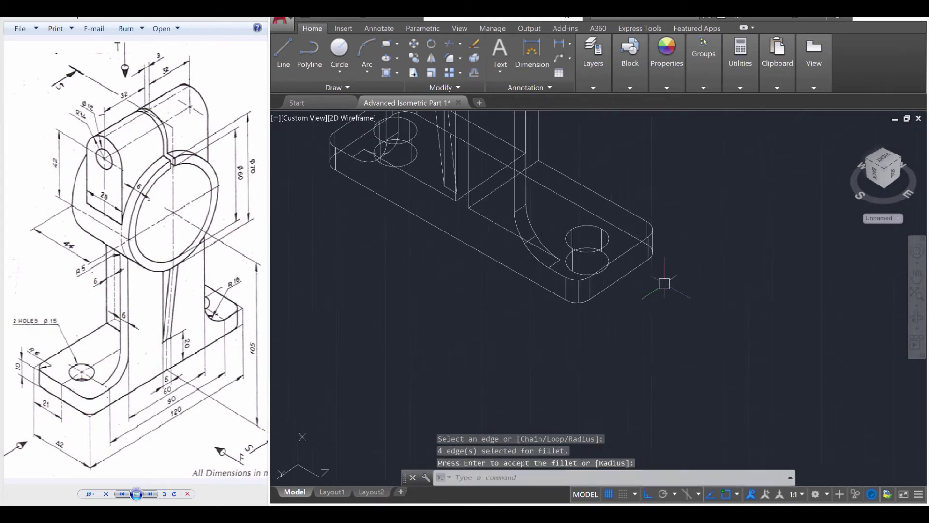
pyautogui.press('Escape')
pyautogui.press('Escape')
pyautogui.keyDown('shift'); pyautogui.moveTo(452, 265); pyautogui.dragTo(595, 269, button='middle'); pyautogui.keyUp('shift')
pyautogui.moveTo(514, 267); pyautogui.dragTo(624, 369, button='middle')
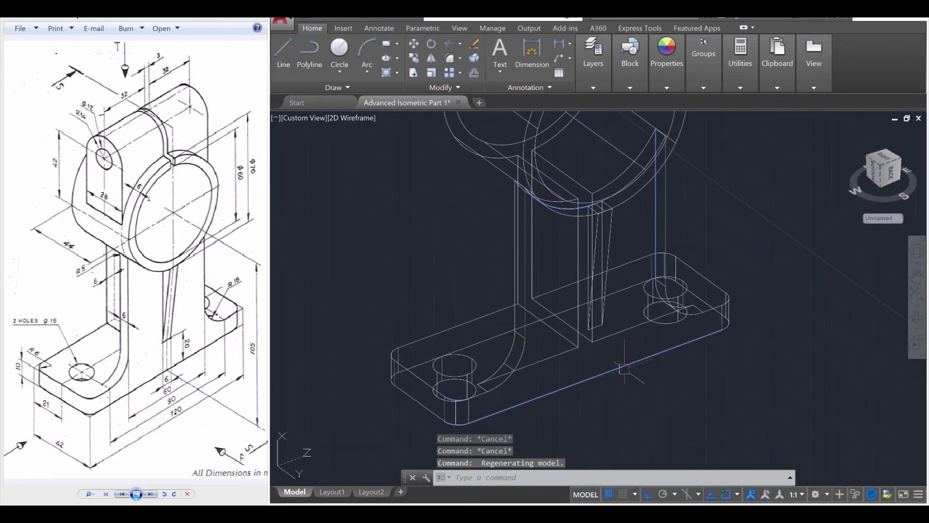
pyautogui.moveTo(386, 411); pyautogui.dragTo(386, 397, button='middle')
pyautogui.hotkey('ctrl', 'z')
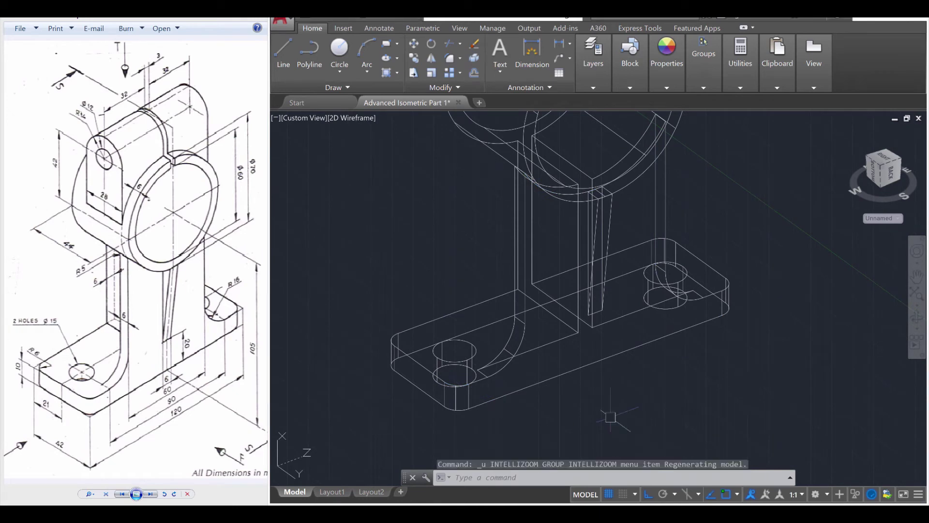
pyautogui.press('Escape')
pyautogui.press('Escape')
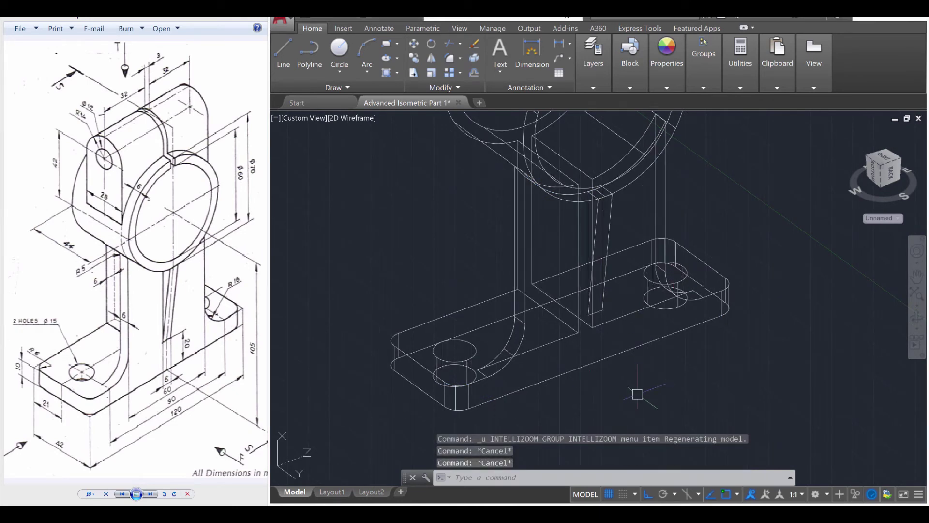
# Step: Move the whole bracket solid along the Z axis, using the lower rounded corner of the base as base point
pyautogui.write('m')
pyautogui.press('Return')
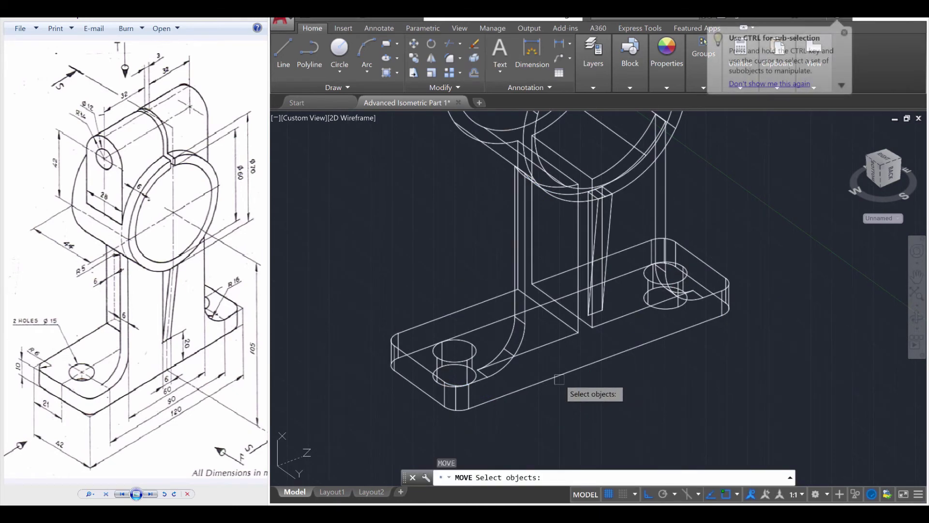
pyautogui.click(554, 379)
pyautogui.press('Return')
pyautogui.click(468, 408)
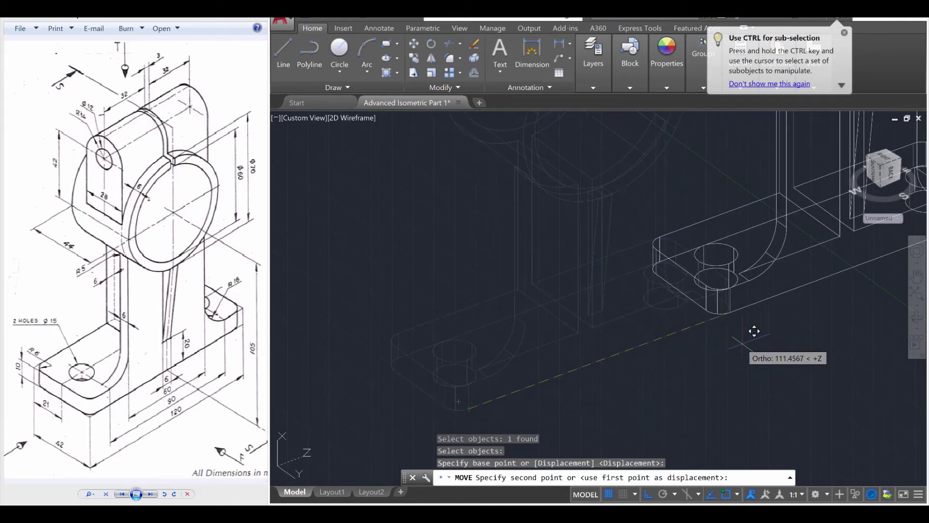
pyautogui.moveTo(740, 345); pyautogui.dragTo(506, 383, button='middle')
pyautogui.click(560, 361)
pyautogui.scroll(-3, 551, 363)
pyautogui.press('Escape')
pyautogui.press('Escape')
pyautogui.press('Escape')
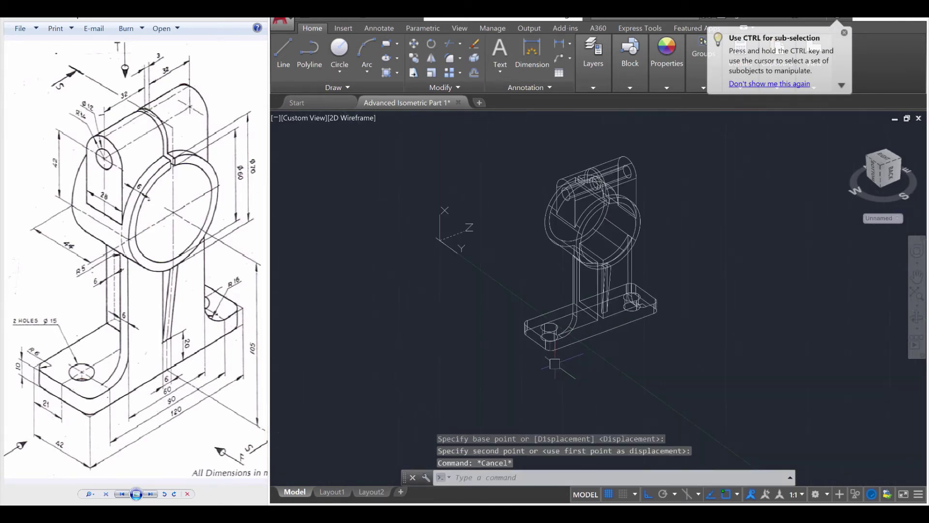
# Step: Reset the UCS to World and erase the leftover objects at the previous UCS origin
pyautogui.scroll(5, 431, 262)
pyautogui.click(426, 243)
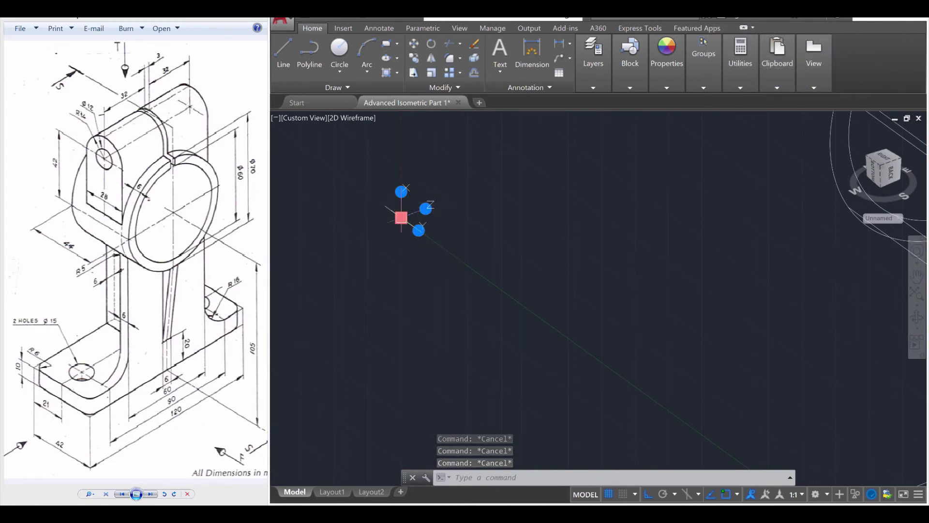
pyautogui.moveTo(401, 217)
pyautogui.click(426, 253)
pyautogui.click(424, 231)
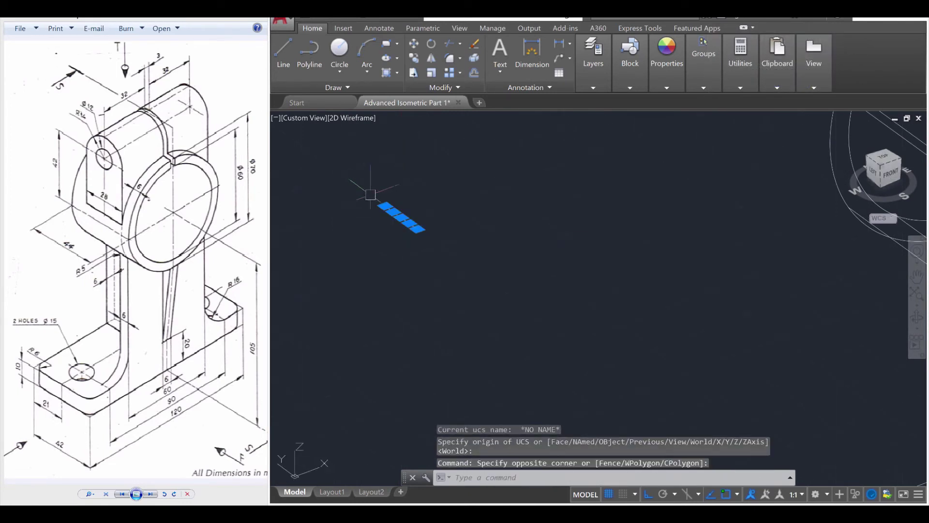
pyautogui.press('Delete')
# Step: Bring the full bracket into view and switch the visual style to Shaded
pyautogui.scroll(-5, 458, 284)
pyautogui.moveTo(461, 300); pyautogui.dragTo(349, 282, button='middle')
pyautogui.scroll(2, 453, 242)
pyautogui.moveTo(453, 241); pyautogui.dragTo(491, 247, button='middle')
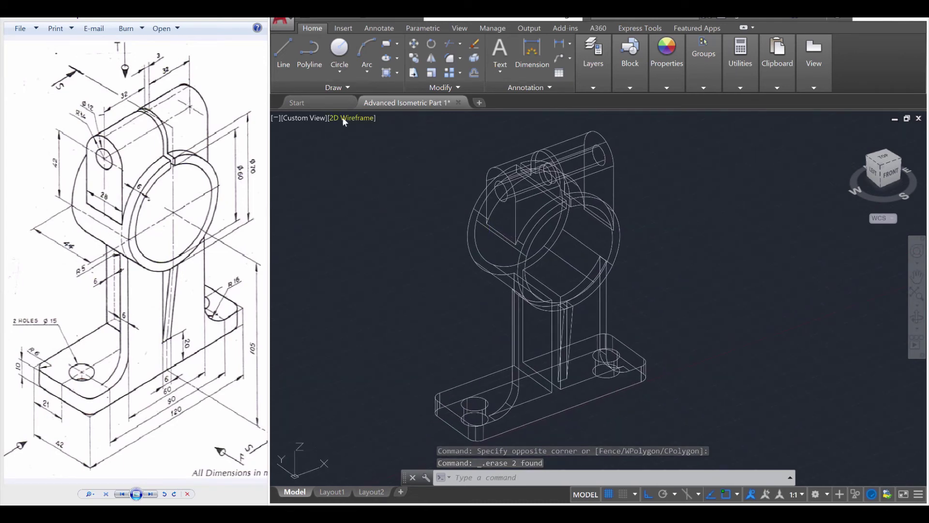
pyautogui.click(345, 119)
pyautogui.click(372, 186)
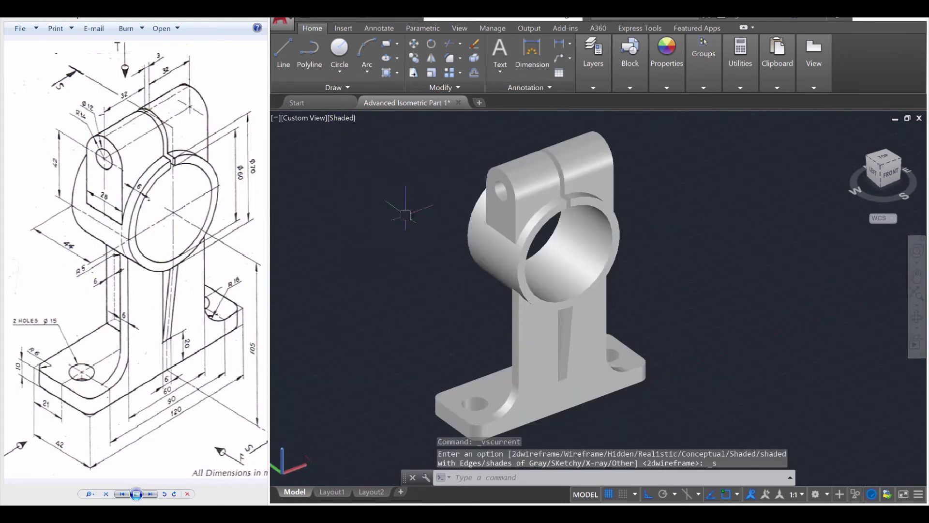
# Step: Examine the shaded bracket from several angles, comparing its lug, ring, upright and base with the reference drawing
pyautogui.moveTo(629, 320)
pyautogui.keyDown('shift'); pyautogui.mouseDown(button='middle')
pyautogui.moveTo(660, 317)
pyautogui.moveTo(502, 262)
pyautogui.mouseUp(button='middle'); pyautogui.keyUp('shift')
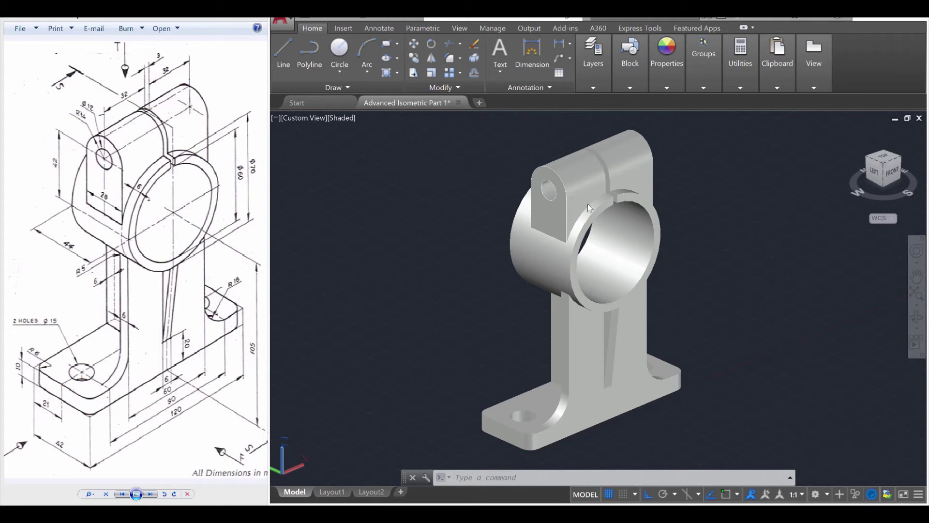
pyautogui.keyDown('shift'); pyautogui.moveTo(547, 225); pyautogui.dragTo(522, 228, button='middle'); pyautogui.keyUp('shift')
pyautogui.scroll(-3, 585, 210)
pyautogui.scroll(4, 584, 208)
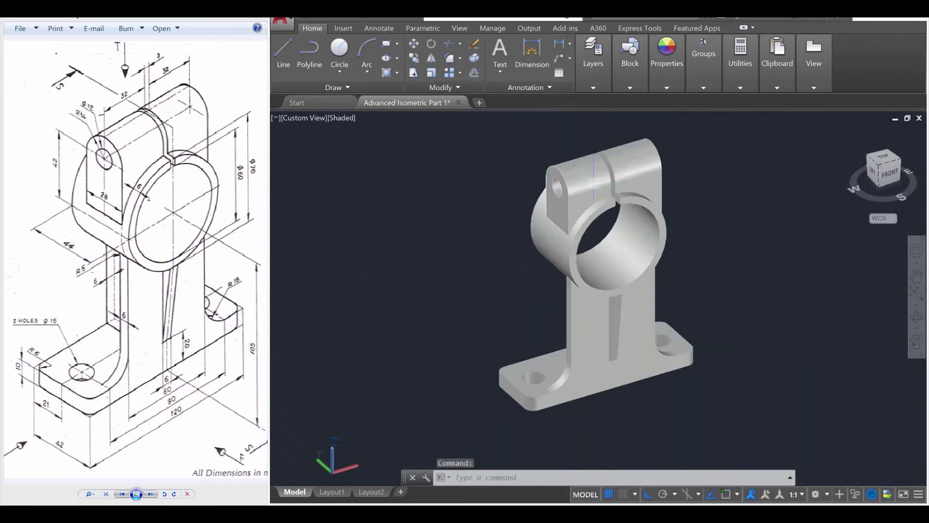
pyautogui.moveTo(600, 184)
pyautogui.keyDown('shift'); pyautogui.mouseDown(button='middle')
pyautogui.moveTo(535, 198)
pyautogui.moveTo(521, 191)
pyautogui.moveTo(624, 218)
pyautogui.moveTo(678, 245)
pyautogui.moveTo(658, 240)
pyautogui.moveTo(639, 216)
pyautogui.moveTo(592, 232)
pyautogui.moveTo(670, 225)
pyautogui.mouseUp(button='middle'); pyautogui.keyUp('shift')
pyautogui.keyDown('shift'); pyautogui.moveTo(560, 229); pyautogui.dragTo(578, 221, button='middle'); pyautogui.keyUp('shift')
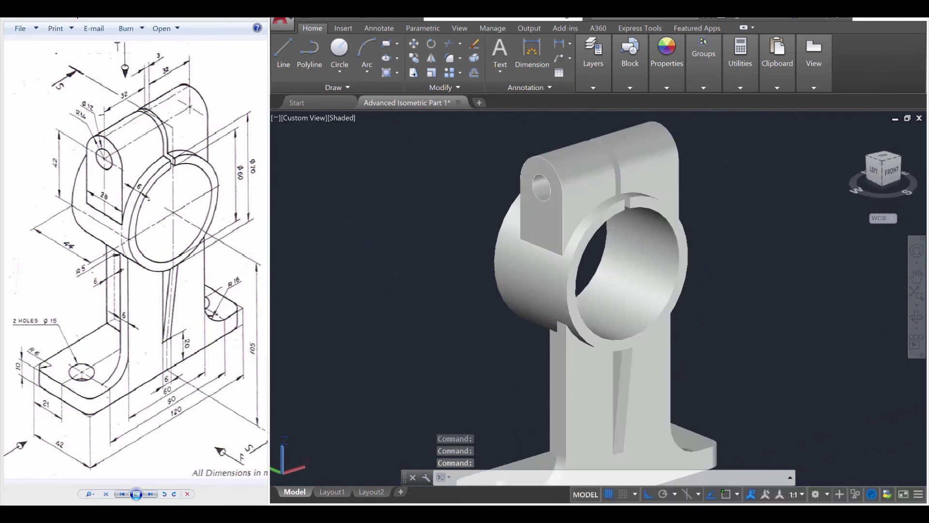
pyautogui.scroll(2, 522, 232)
pyautogui.scroll(-3, 523, 233)
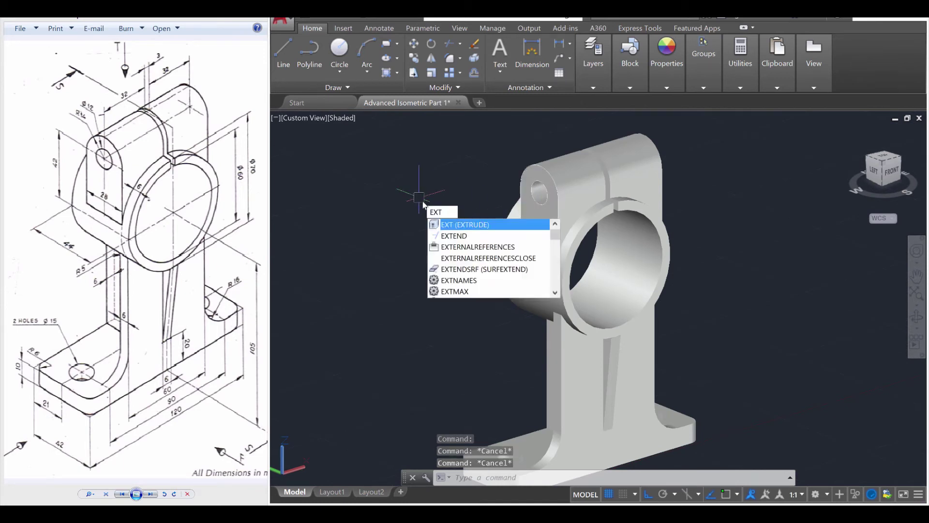
# Step: Extrude the outer end face of the left lug outward by 1.5
pyautogui.press('Return')
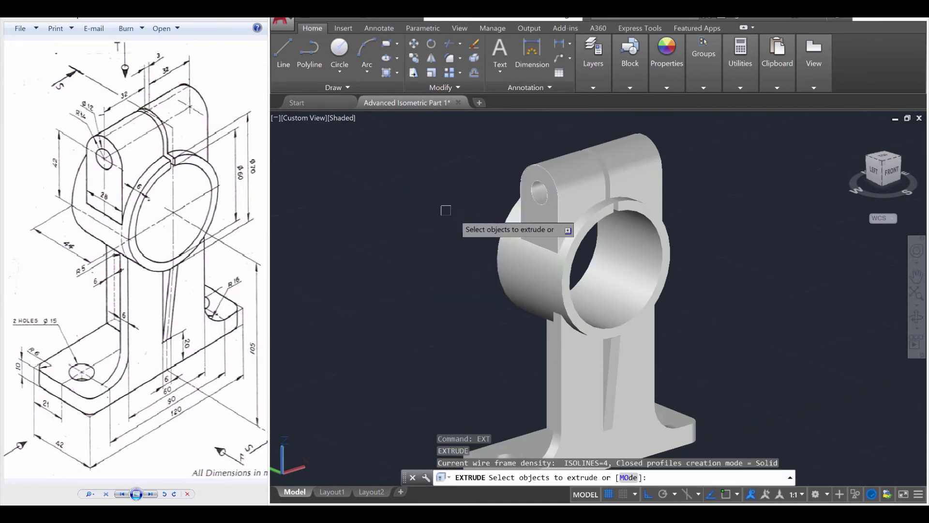
pyautogui.click(545, 218)
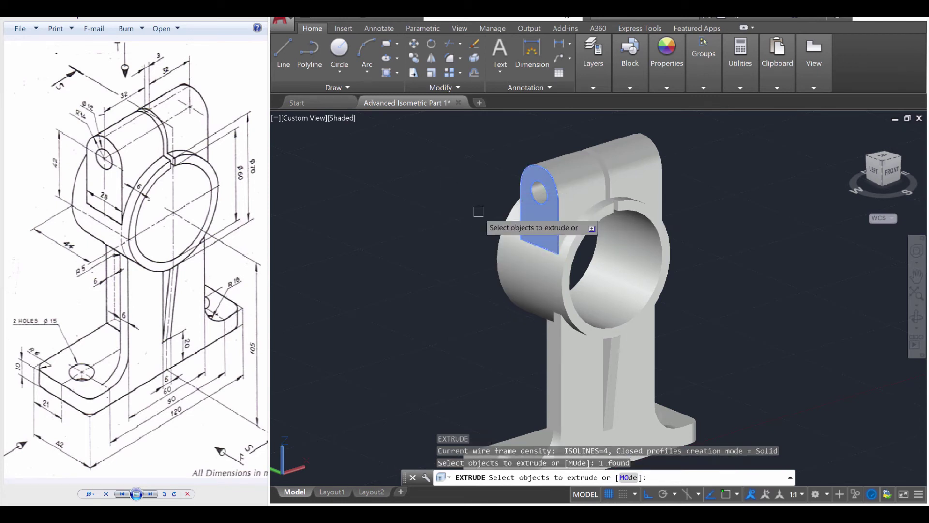
pyautogui.press('Return')
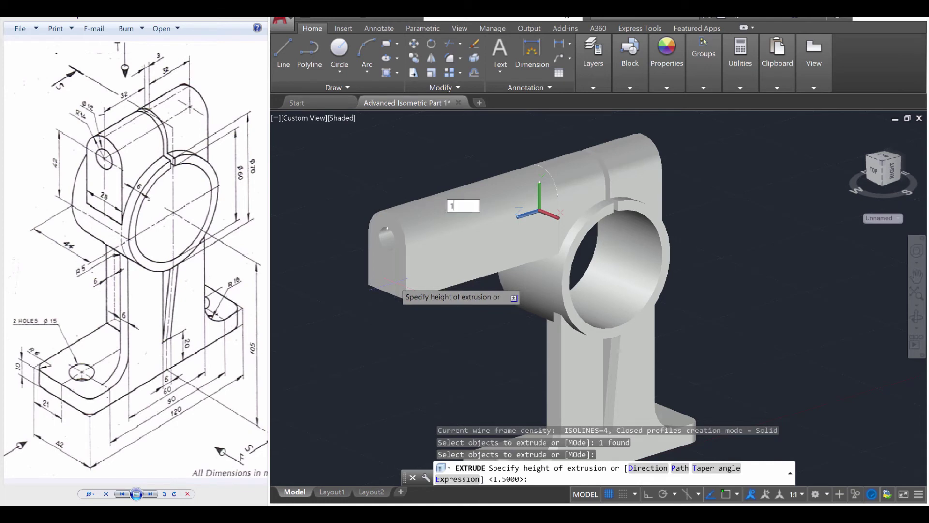
pyautogui.press('Return')
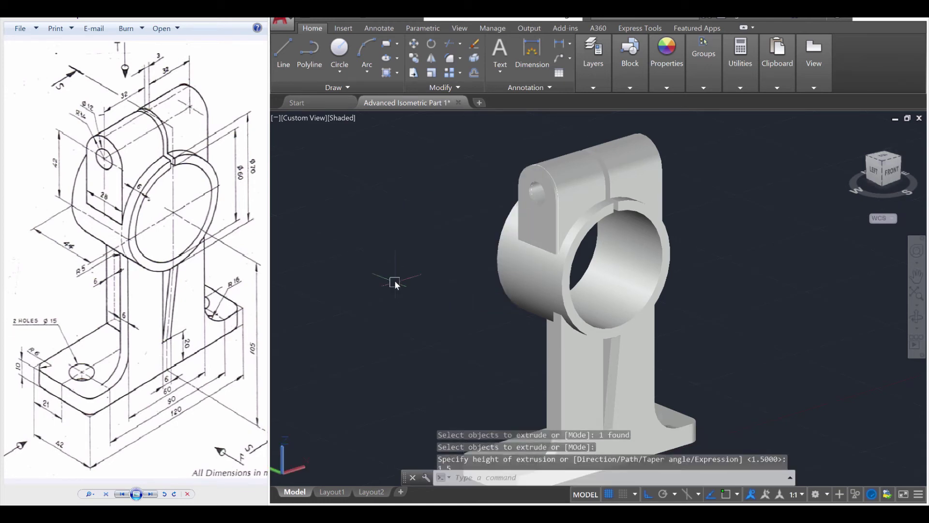
# Step: Extrude the underside of the thin slab on the left lug downward by about 6.55 into the ring
pyautogui.keyDown('shift'); pyautogui.moveTo(583, 270); pyautogui.dragTo(594, 209, button='middle'); pyautogui.keyUp('shift')
pyautogui.scroll(6, 594, 209)
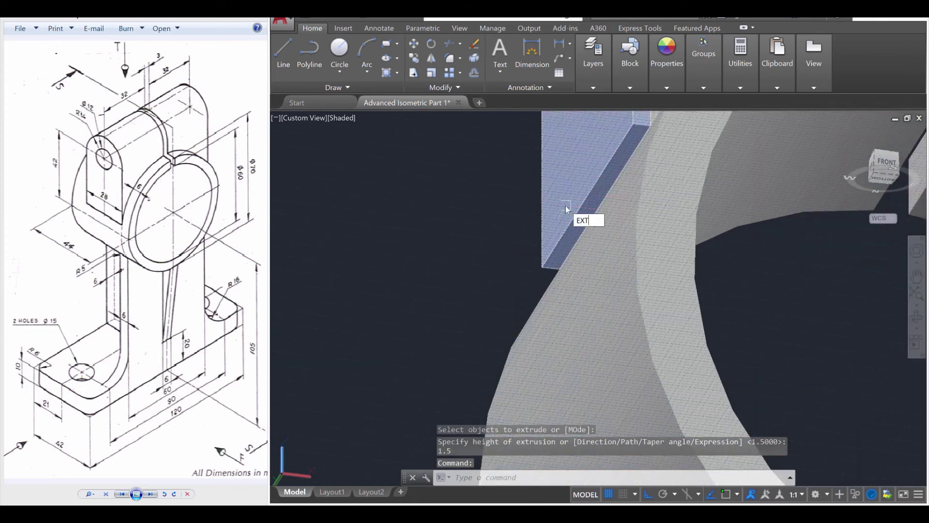
pyautogui.press('Return')
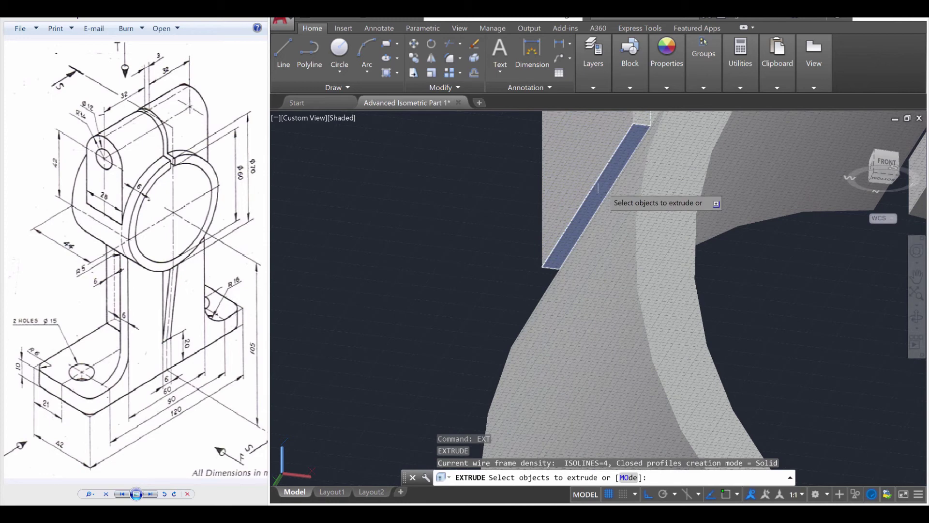
pyautogui.click(603, 188)
pyautogui.press('Return')
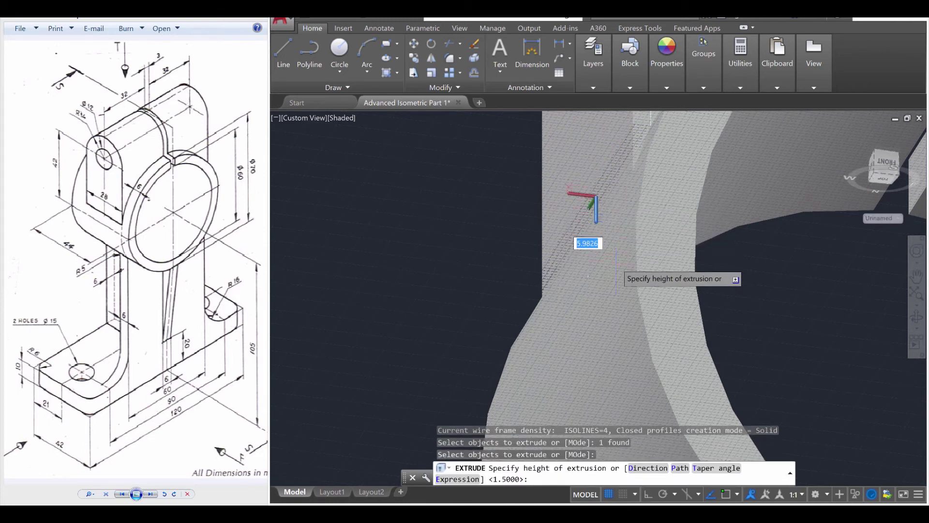
pyautogui.press('Return')
pyautogui.press('Escape')
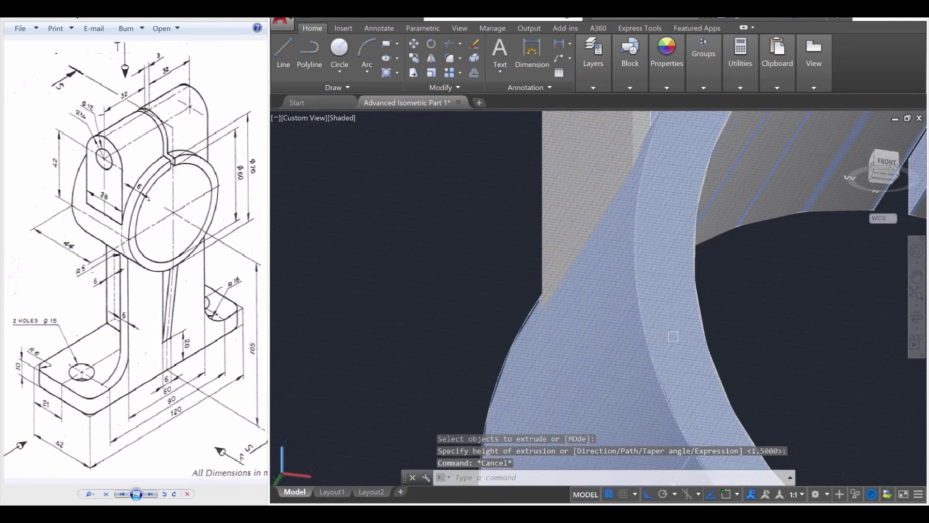
pyautogui.press('Escape')
pyautogui.scroll(-4, 673, 334)
pyautogui.moveTo(673, 334)
pyautogui.keyDown('shift'); pyautogui.mouseDown(button='middle')
pyautogui.moveTo(675, 372)
pyautogui.moveTo(631, 386)
pyautogui.moveTo(664, 392)
pyautogui.mouseUp(button='middle'); pyautogui.keyUp('shift')
pyautogui.scroll(6, 646, 280)
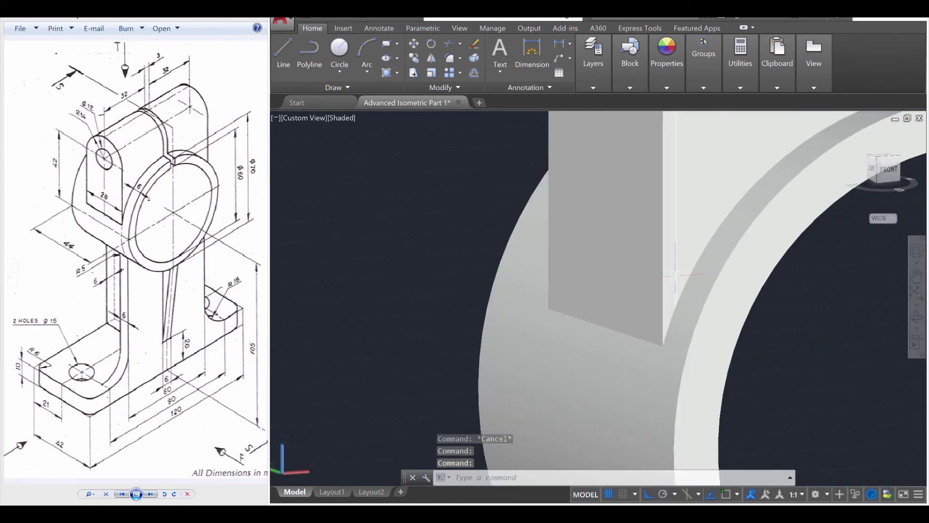
# Step: Extrude the right lug's outer end face, together with its rear vertical edge, outward by 1.5
pyautogui.scroll(-7, 668, 257)
pyautogui.moveTo(714, 291)
pyautogui.keyDown('shift'); pyautogui.mouseDown(button='middle')
pyautogui.moveTo(661, 247)
pyautogui.moveTo(634, 245)
pyautogui.mouseUp(button='middle'); pyautogui.keyUp('shift')
pyautogui.scroll(2, 785, 280)
pyautogui.moveTo(786, 280); pyautogui.dragTo(574, 257, button='middle')
pyautogui.keyDown('shift'); pyautogui.moveTo(574, 266); pyautogui.dragTo(576, 267, button='middle'); pyautogui.keyUp('shift')
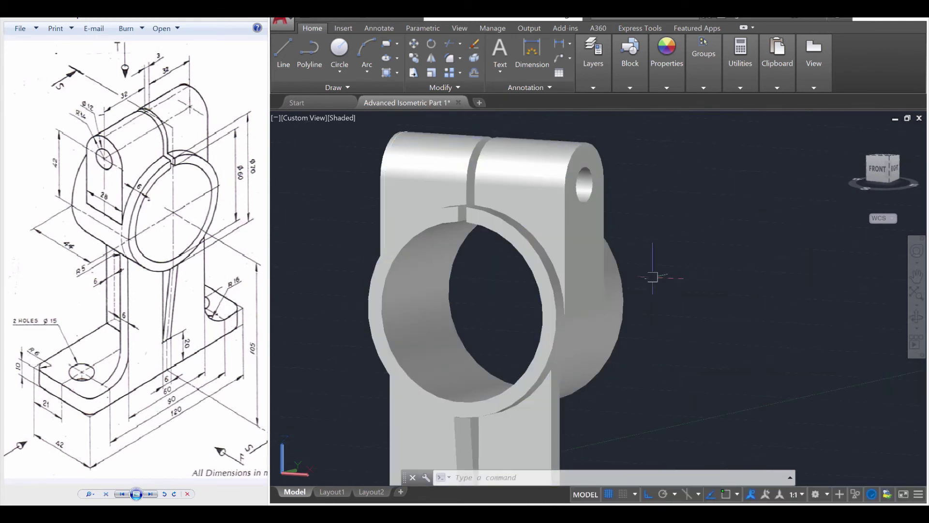
pyautogui.keyDown('shift'); pyautogui.moveTo(652, 277); pyautogui.dragTo(654, 295, button='middle'); pyautogui.keyUp('shift')
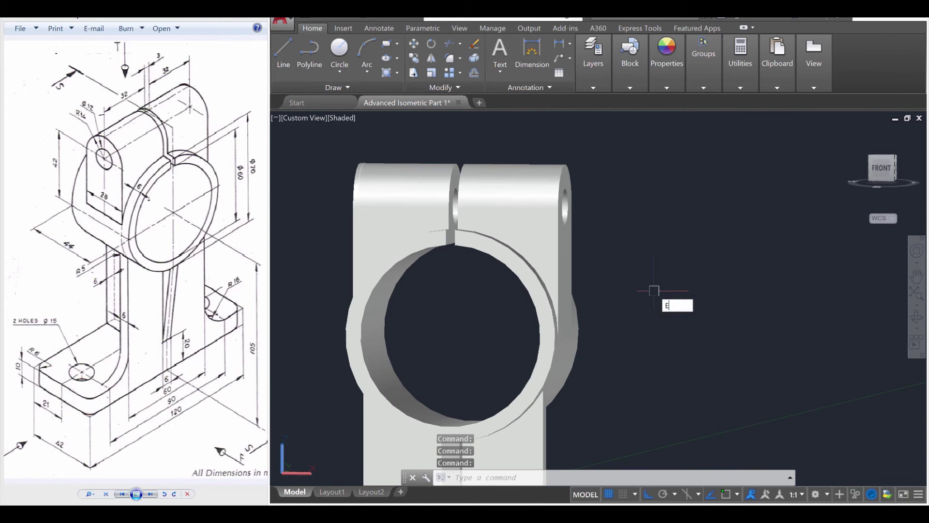
pyautogui.press('Return')
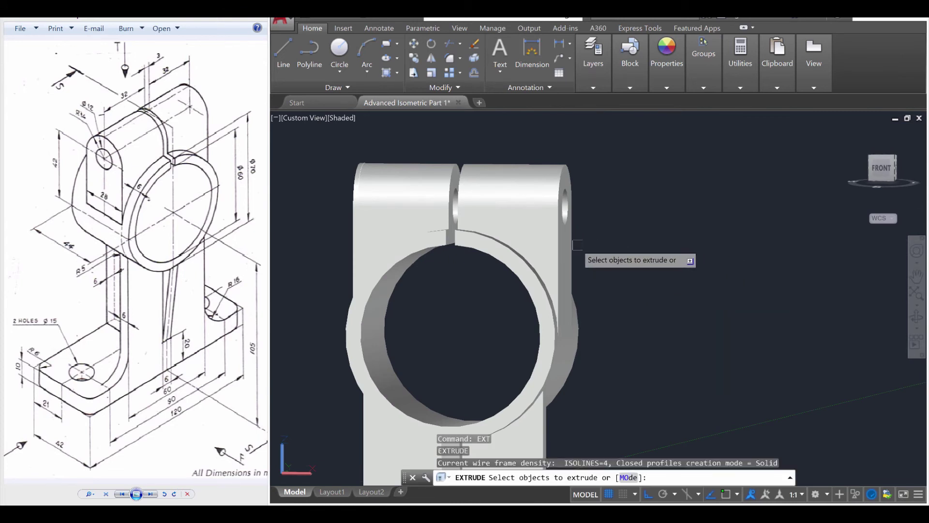
pyautogui.click(567, 243)
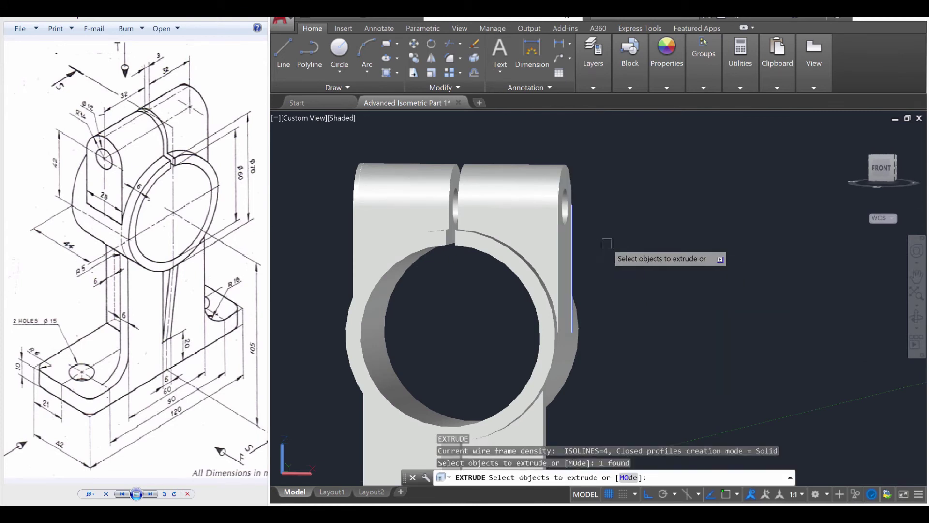
pyautogui.click(564, 245)
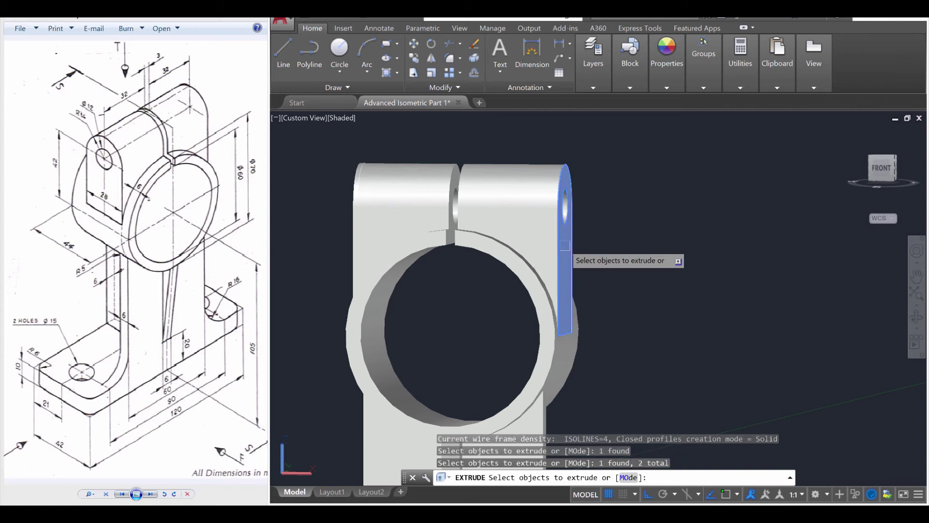
pyautogui.press('Return')
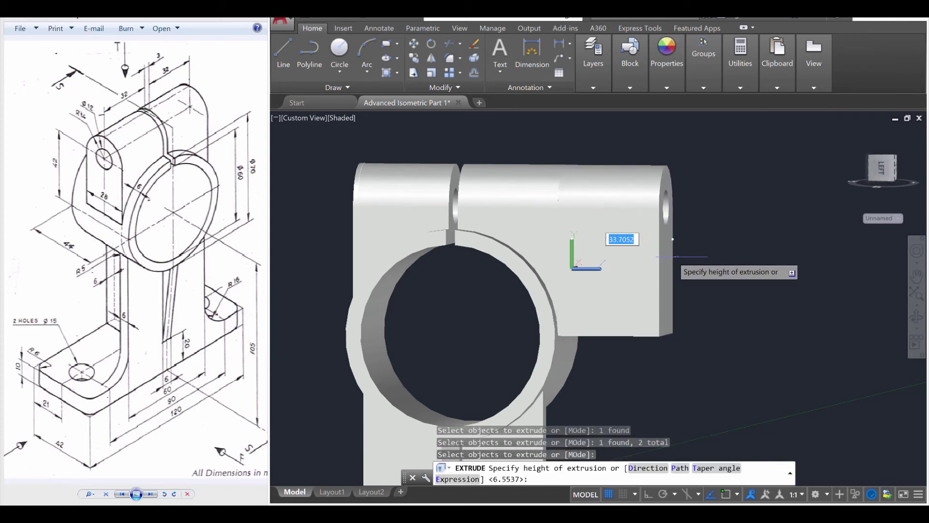
pyautogui.write('1.5')
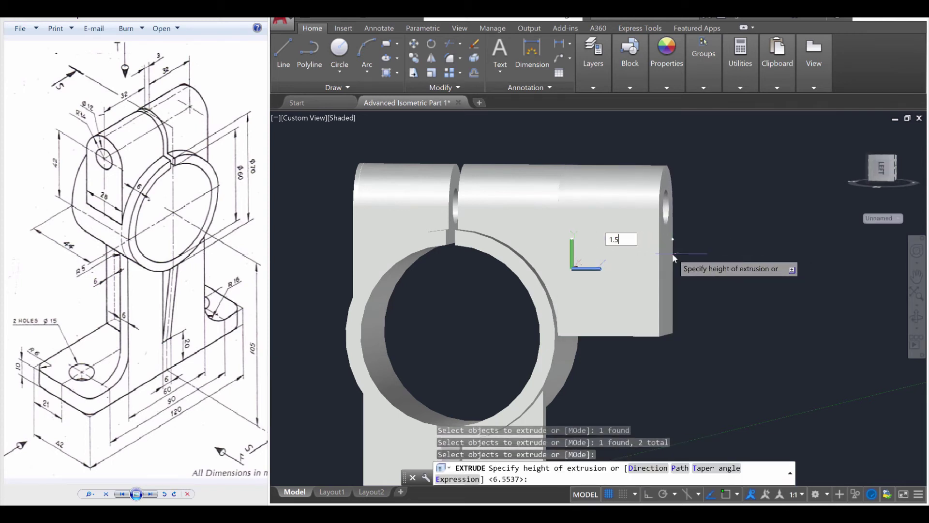
pyautogui.press('Return')
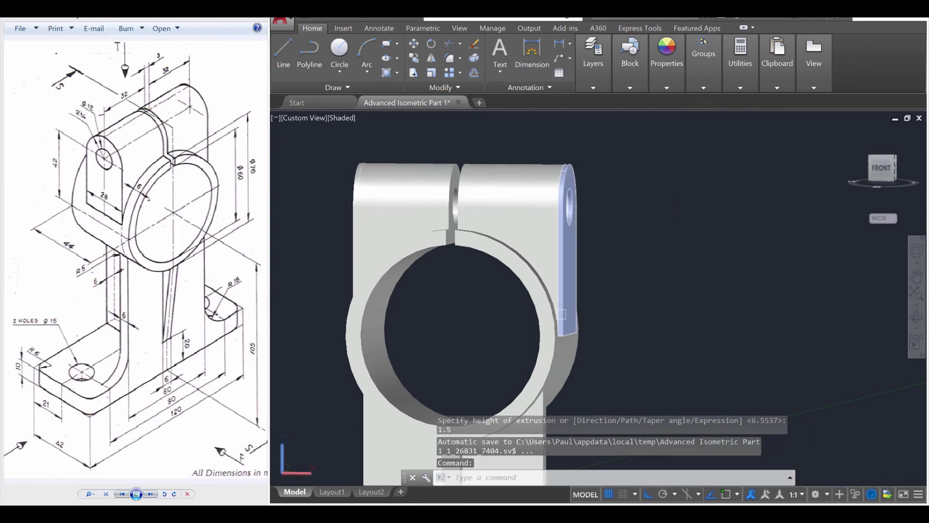
# Step: Enable Endpoint object snap and move the right lug's thin end slab inward by its own thickness, from outer to inner lower corner
pyautogui.scroll(2, 562, 315)
pyautogui.scroll(3, 566, 348)
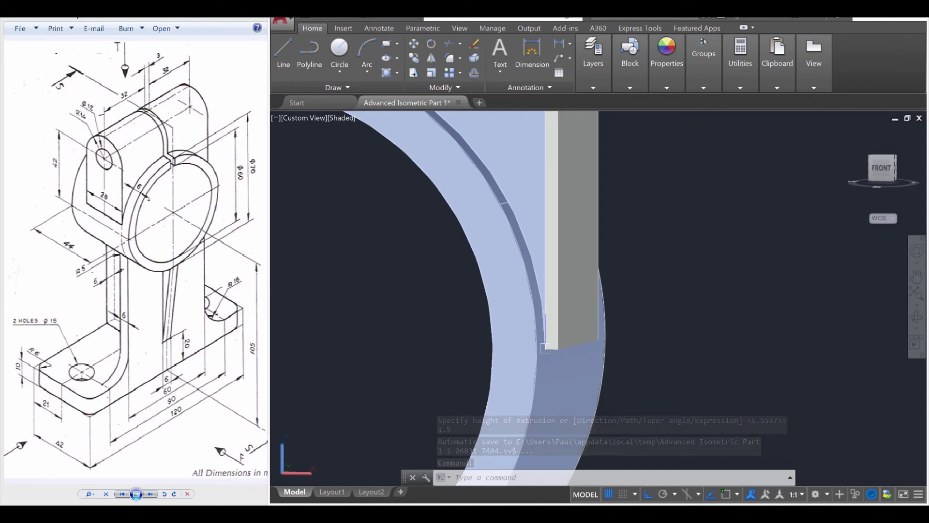
pyautogui.scroll(2, 544, 347)
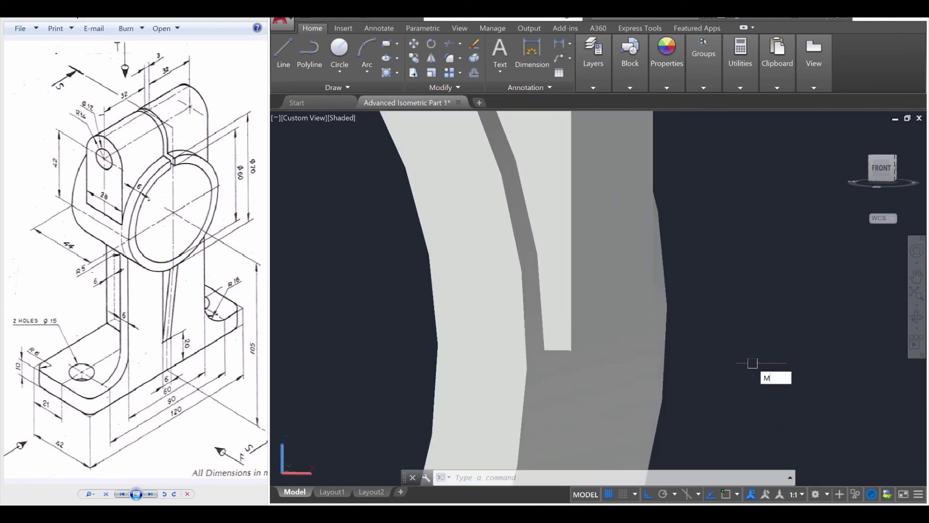
pyautogui.press('Return')
pyautogui.click(587, 363)
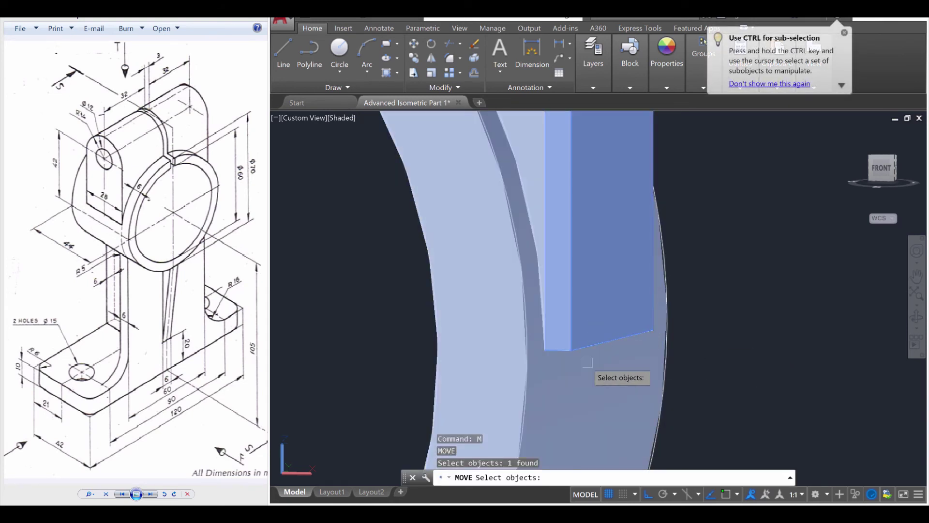
pyautogui.press('Return')
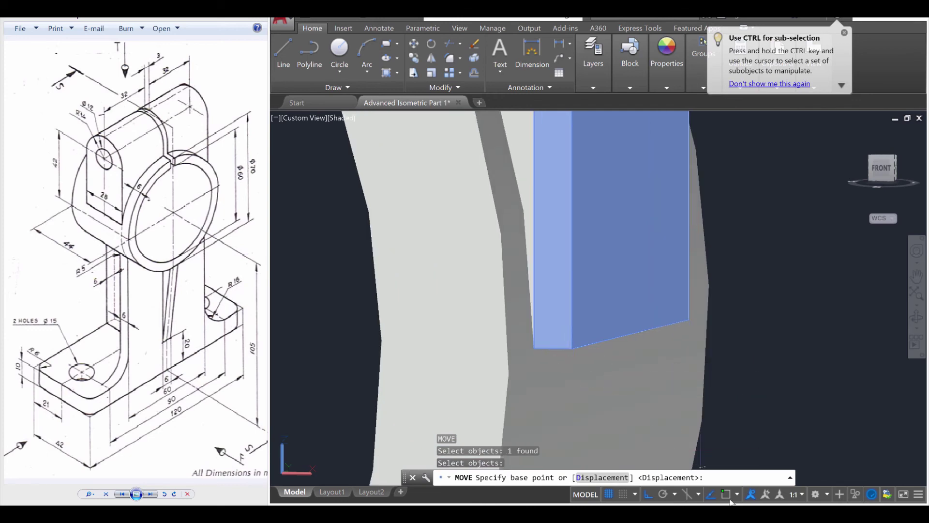
pyautogui.click(737, 494)
pyautogui.click(741, 482)
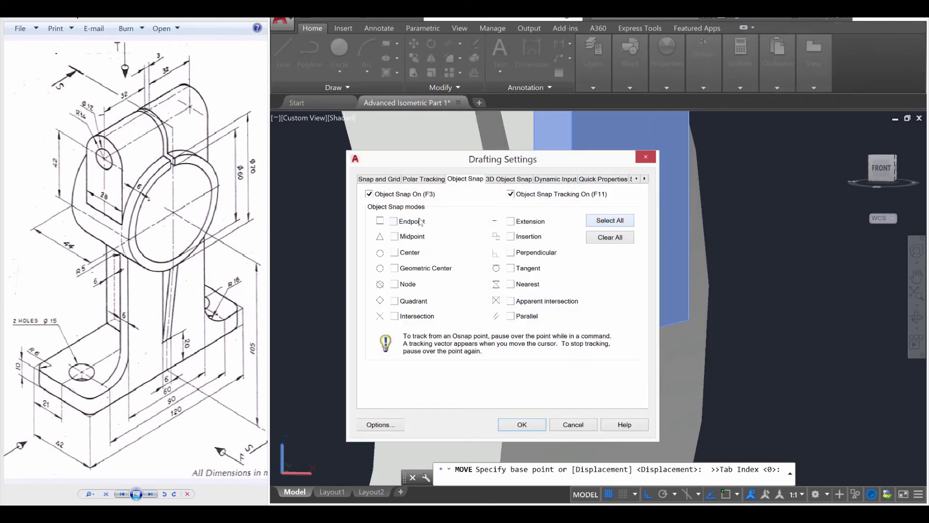
pyautogui.click(534, 425)
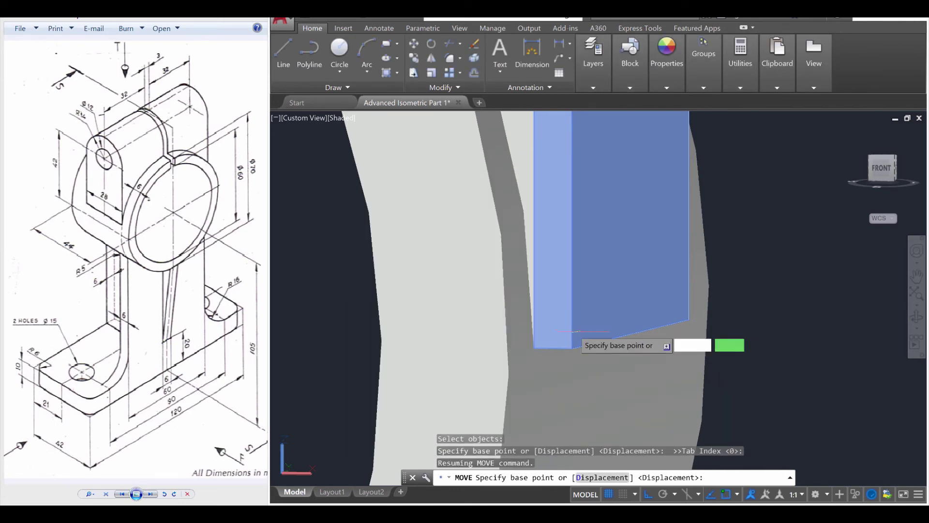
pyautogui.click(572, 347)
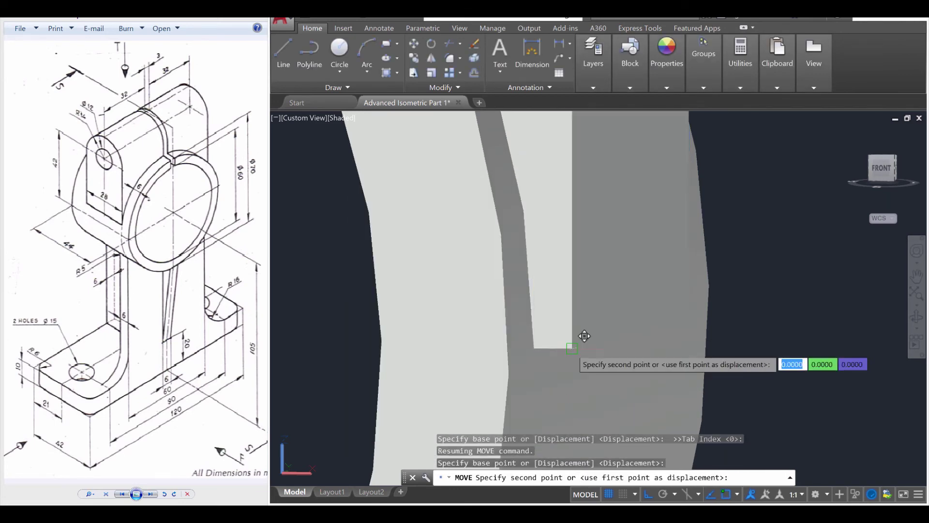
pyautogui.click(530, 348)
pyautogui.scroll(-6, 533, 348)
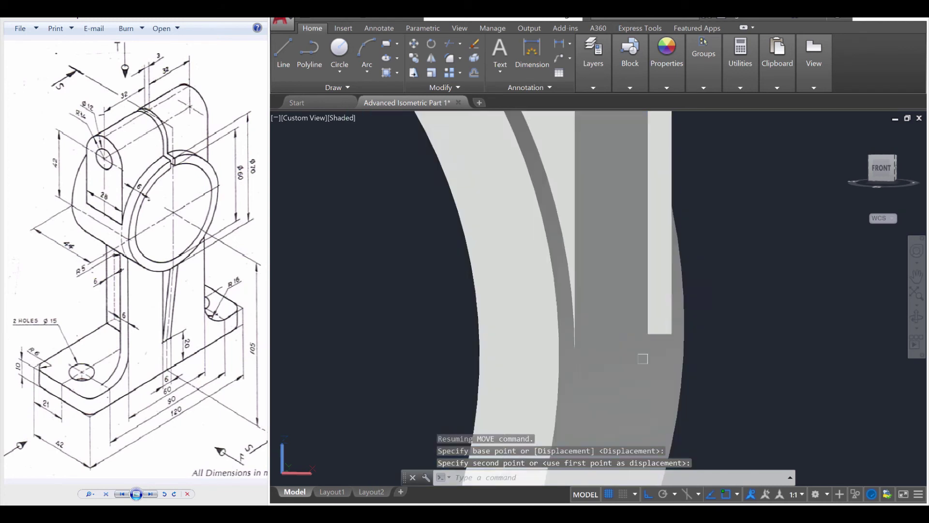
# Step: Erase the stray vertical strip surface left beside the right lug
pyautogui.press('Escape')
pyautogui.press('Escape')
pyautogui.keyDown('shift'); pyautogui.moveTo(666, 357); pyautogui.dragTo(629, 380, button='middle'); pyautogui.keyUp('shift')
pyautogui.scroll(3, 658, 296)
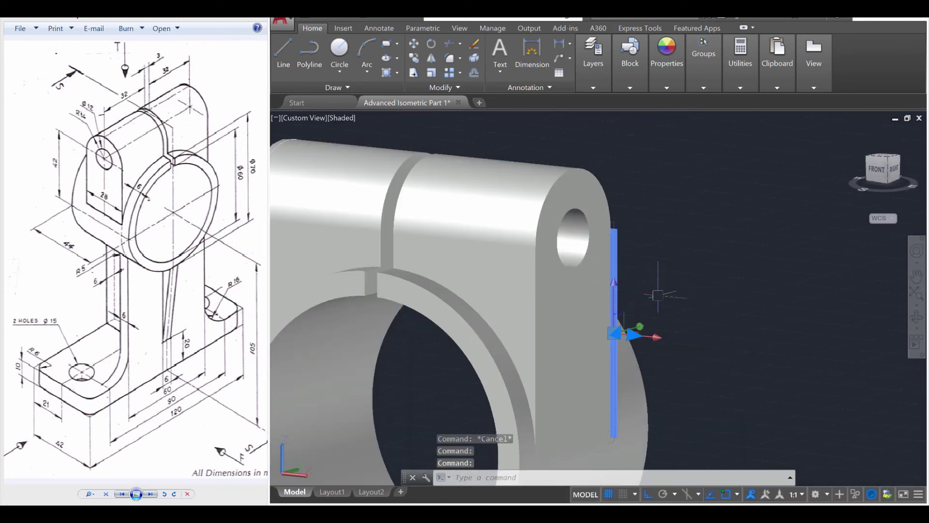
pyautogui.press('Delete')
# Step: Subtract the thin end slab from the right lug of the bracket solid
pyautogui.scroll(-2, 637, 328)
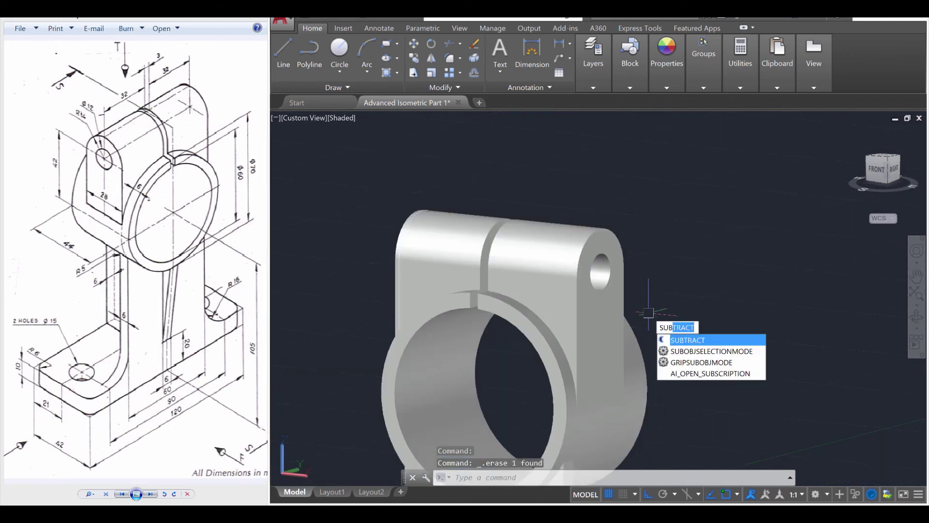
pyautogui.press('Return')
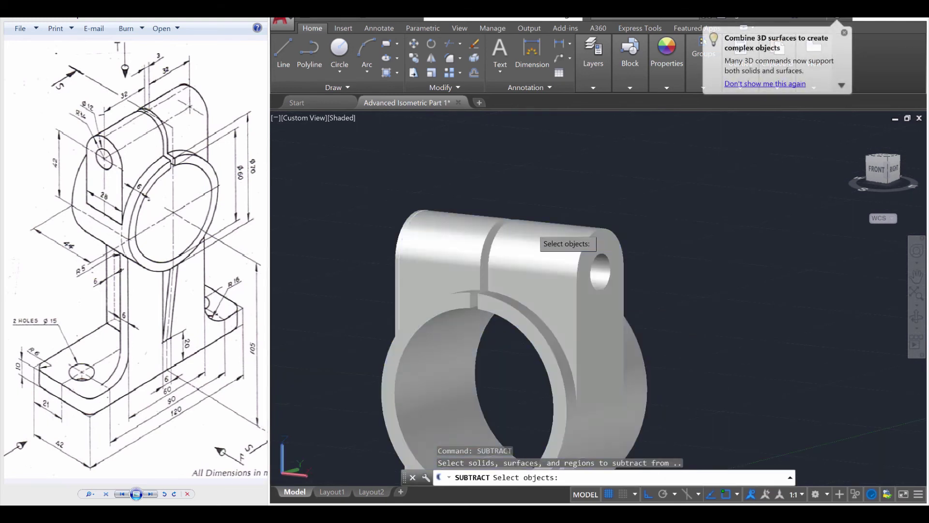
pyautogui.click(533, 229)
pyautogui.press('Return')
pyautogui.click(622, 262)
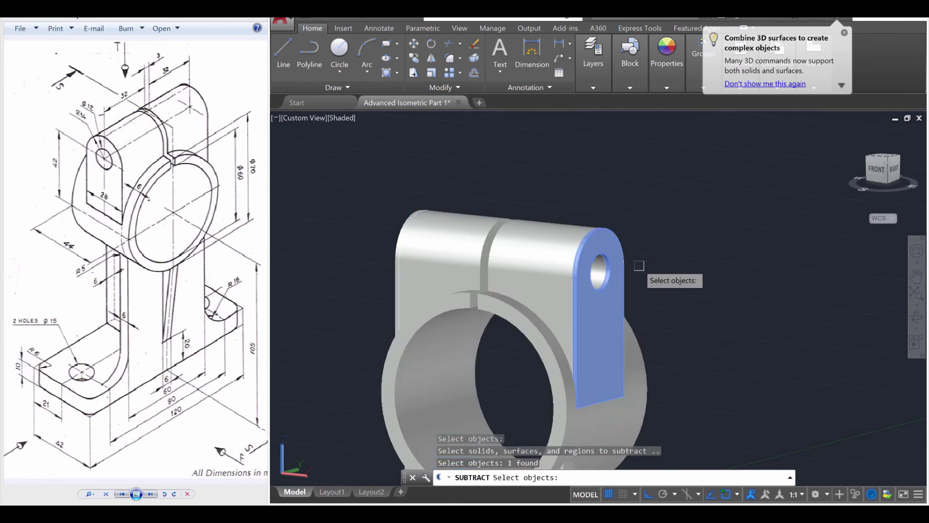
pyautogui.press('Return')
pyautogui.keyDown('shift'); pyautogui.moveTo(655, 345); pyautogui.dragTo(679, 286, button='middle'); pyautogui.keyUp('shift')
pyautogui.press('Escape')
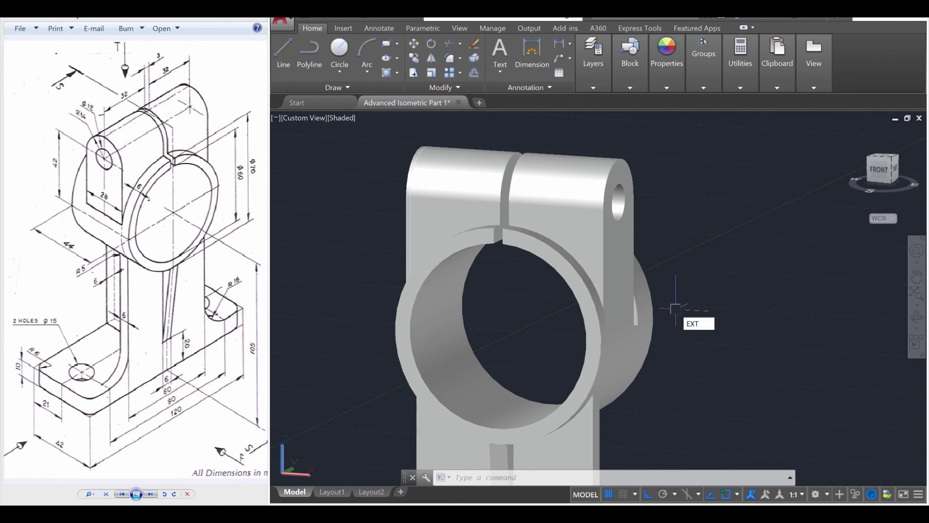
# Step: Extrude the ring's front annular face backward by about 44.5, ending at the endpoint on the ring's lower rear edge
pyautogui.press('Return')
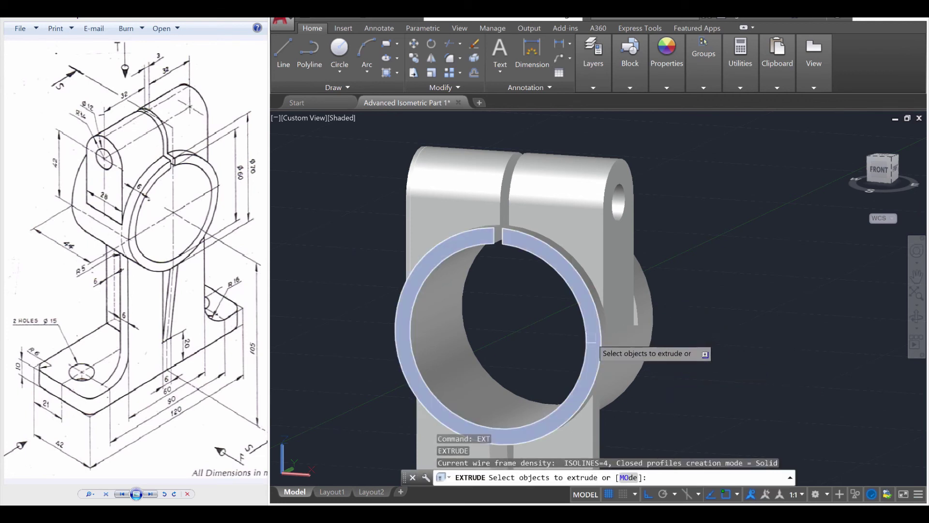
pyautogui.click(593, 341)
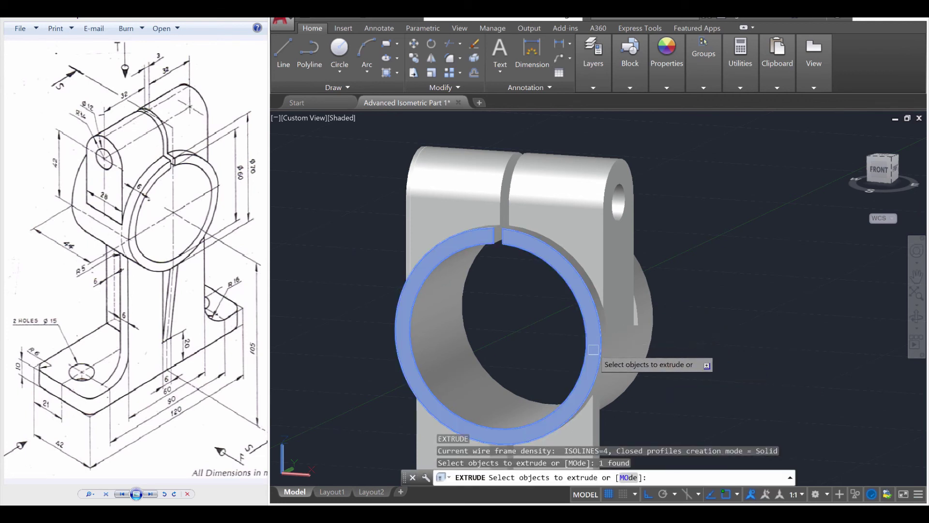
pyautogui.press('Return')
pyautogui.keyDown('shift'); pyautogui.moveTo(677, 320); pyautogui.dragTo(479, 306, button='middle'); pyautogui.keyUp('shift')
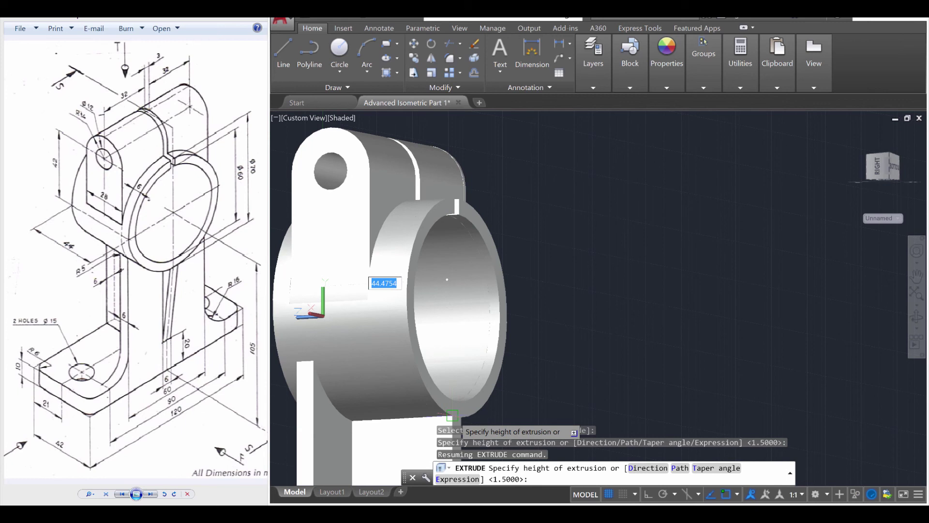
pyautogui.click(452, 415)
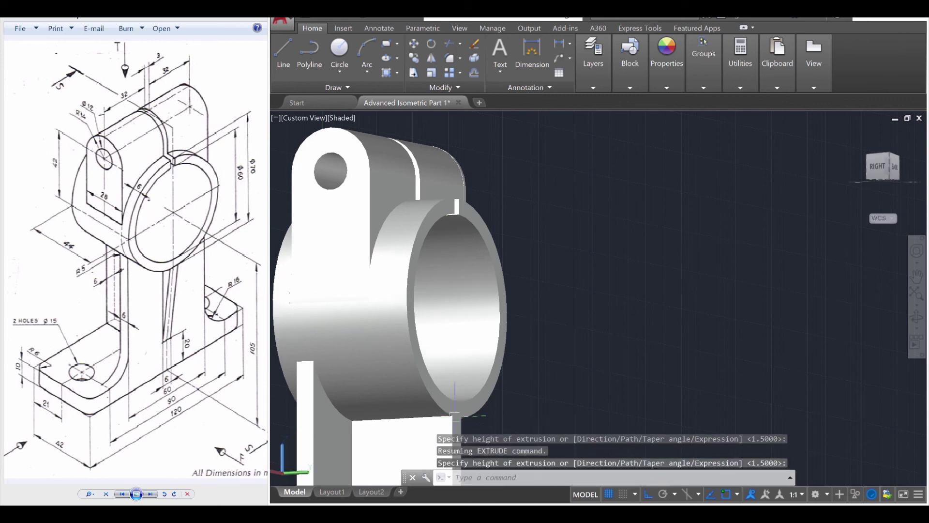
pyautogui.press('Escape')
pyautogui.press('Escape')
pyautogui.scroll(-5, 532, 336)
pyautogui.keyDown('shift'); pyautogui.moveTo(532, 336); pyautogui.dragTo(654, 363, button='middle'); pyautogui.keyUp('shift')
pyautogui.scroll(5, 508, 332)
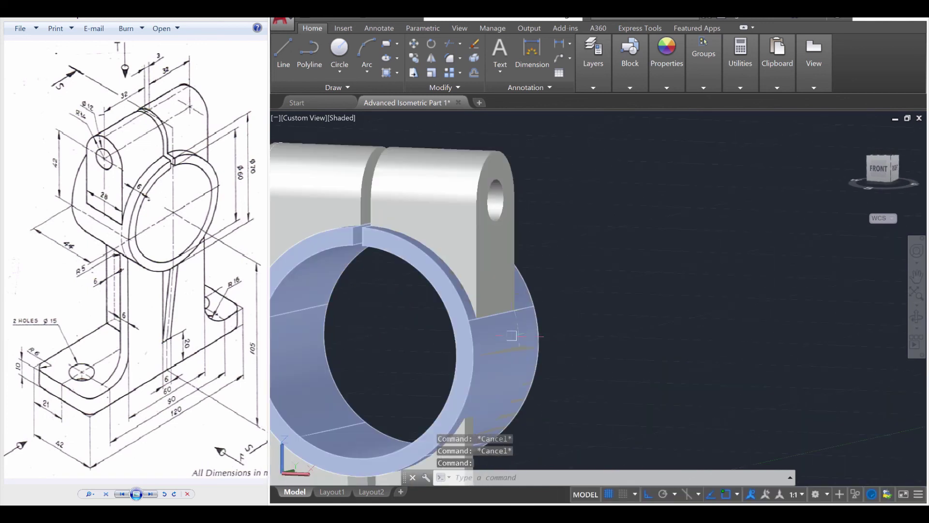
# Step: Union all parts of the bracket, including base, upright, rib, ring and lugs, into a single solid
pyautogui.scroll(-5, 529, 334)
pyautogui.keyDown('shift'); pyautogui.moveTo(573, 394); pyautogui.dragTo(619, 325, button='middle'); pyautogui.keyUp('shift')
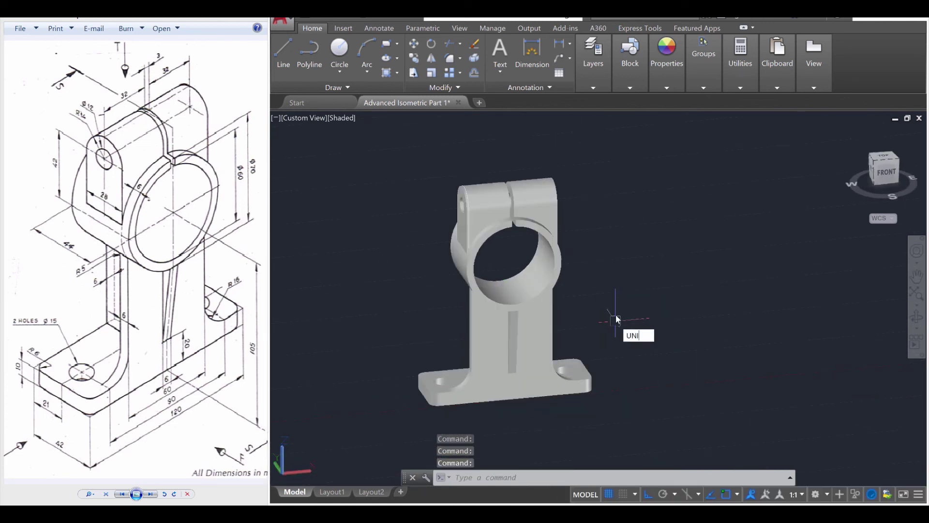
pyautogui.press('Return')
pyautogui.click(346, 160)
pyautogui.click(653, 430)
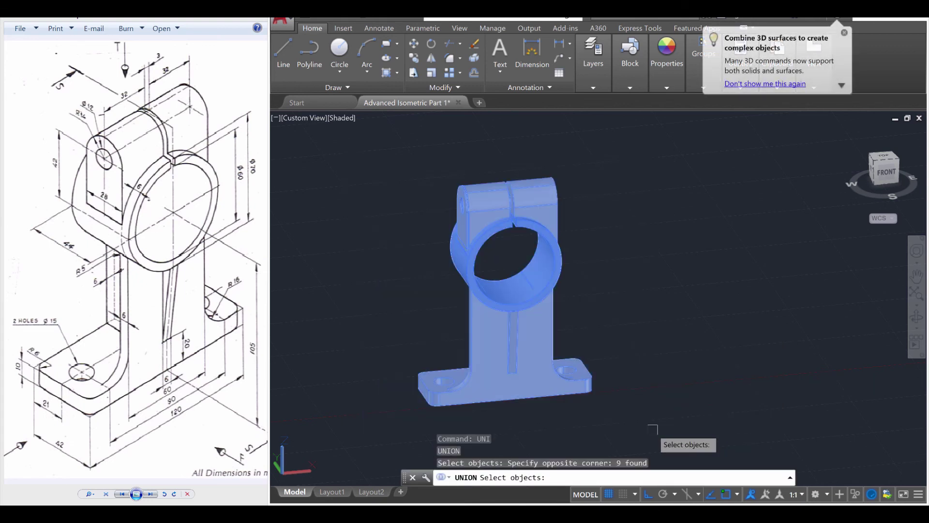
pyautogui.press('Return')
pyautogui.press('Escape')
pyautogui.press('Escape')
pyautogui.press('Escape')
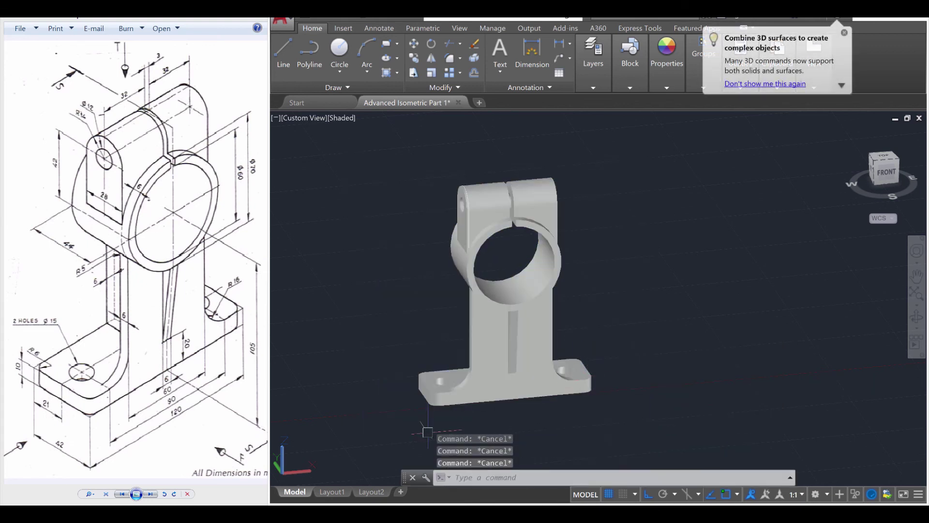
# Step: Move the united bracket solid horizontally along the positive X direction, clear of the leftover geometry at its original place
pyautogui.press('Return')
pyautogui.scroll(3, 395, 387)
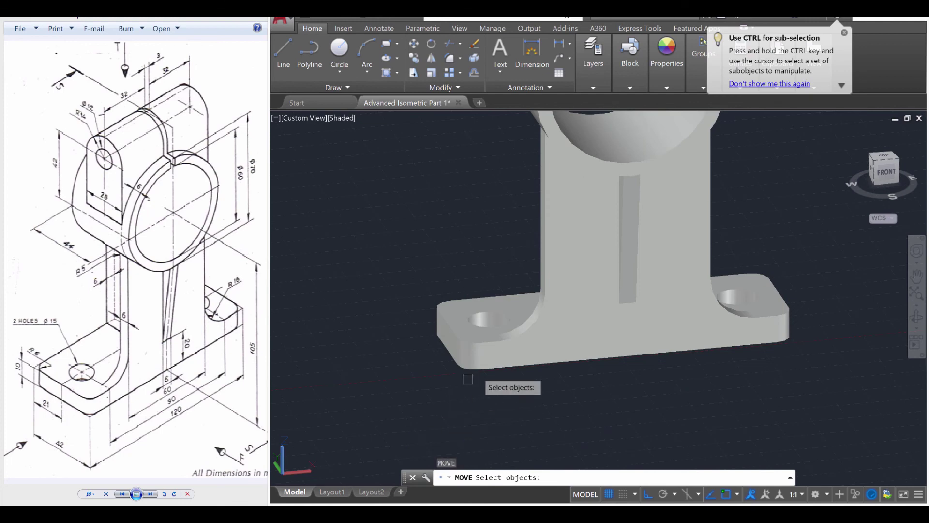
pyautogui.click(529, 349)
pyautogui.press('Return')
pyautogui.click(479, 368)
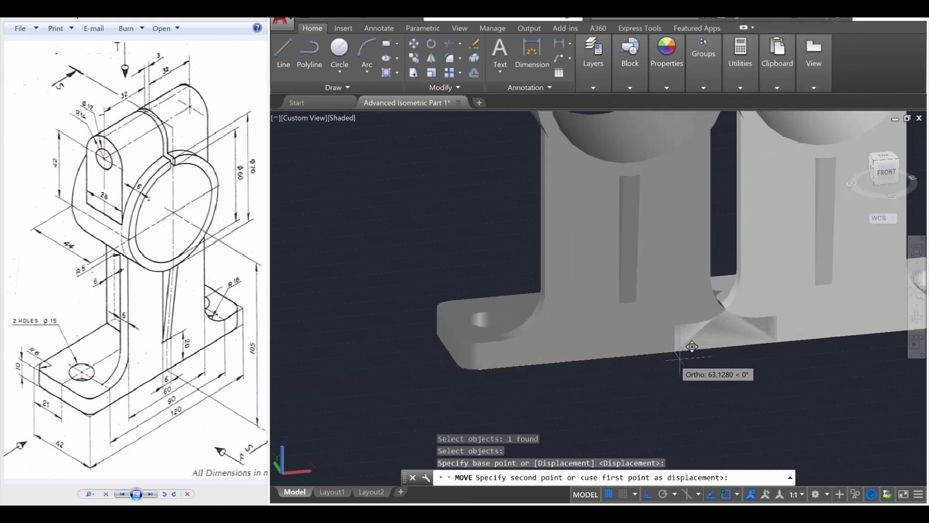
pyautogui.moveTo(840, 339); pyautogui.dragTo(496, 378, button='middle')
pyautogui.click(570, 365)
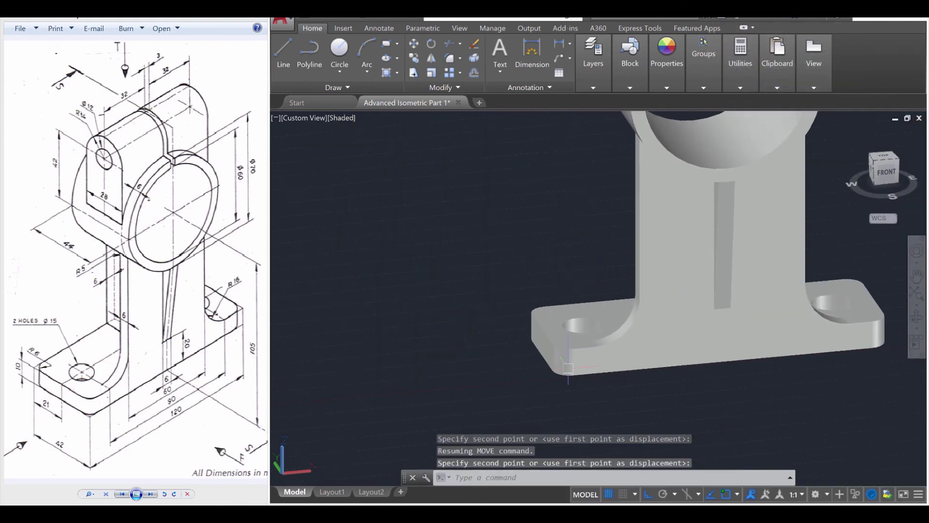
# Step: Delete the leftover construction geometry that remains at the bracket's original position
pyautogui.scroll(-2, 532, 373)
pyautogui.click(442, 176)
pyautogui.click(327, 290)
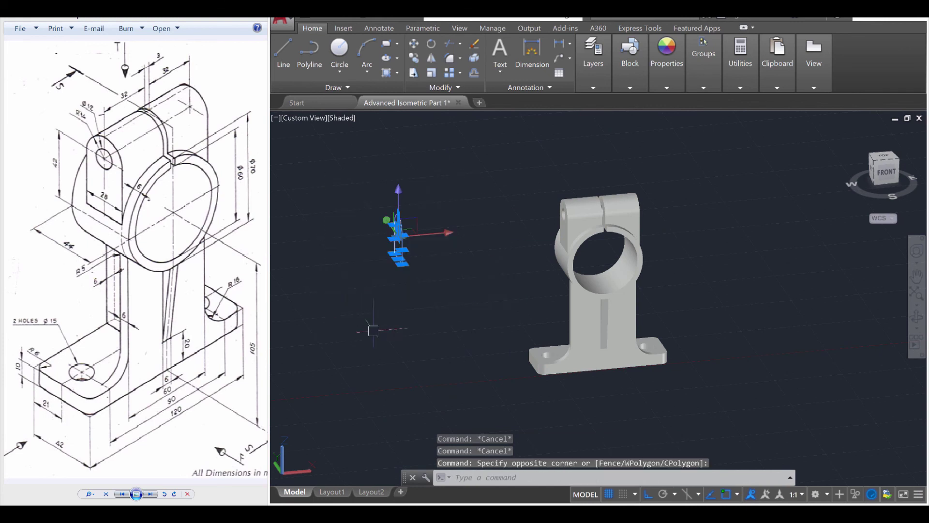
pyautogui.press('Delete')
# Step: Examine the finished bracket from several angles and compare its ring, lugs, rib and base with the reference drawing
pyautogui.keyDown('shift'); pyautogui.moveTo(514, 285); pyautogui.dragTo(461, 292, button='middle'); pyautogui.keyUp('shift')
pyautogui.scroll(3, 620, 255)
pyautogui.scroll(2, 686, 278)
pyautogui.keyDown('shift'); pyautogui.moveTo(722, 288); pyautogui.dragTo(738, 363, button='middle'); pyautogui.keyUp('shift')
pyautogui.scroll(-5, 726, 289)
pyautogui.moveTo(680, 346); pyautogui.dragTo(603, 338, button='middle')
pyautogui.scroll(-2, 559, 362)
pyautogui.scroll(3, 522, 362)
pyautogui.scroll(2, 580, 350)
pyautogui.scroll(-2, 581, 352)
pyautogui.scroll(1, 581, 353)
pyautogui.scroll(-2, 582, 353)
pyautogui.scroll(2, 602, 321)
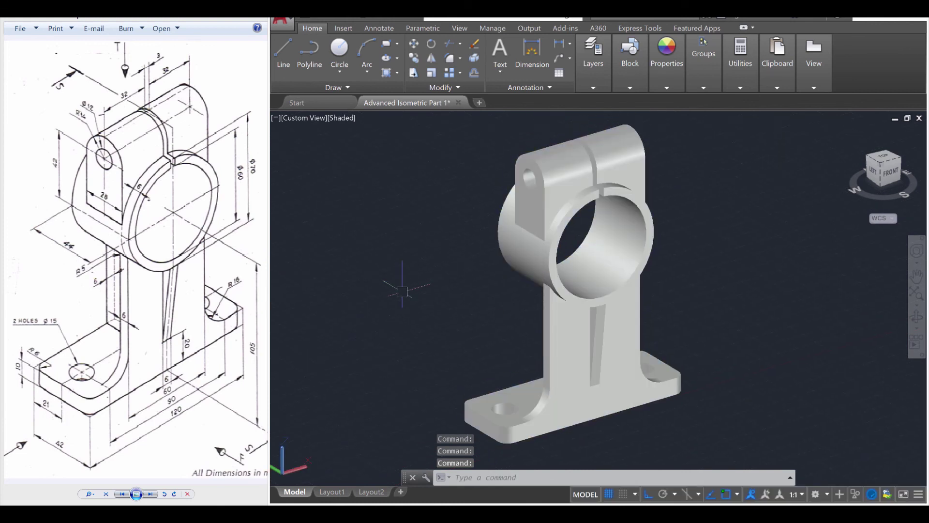